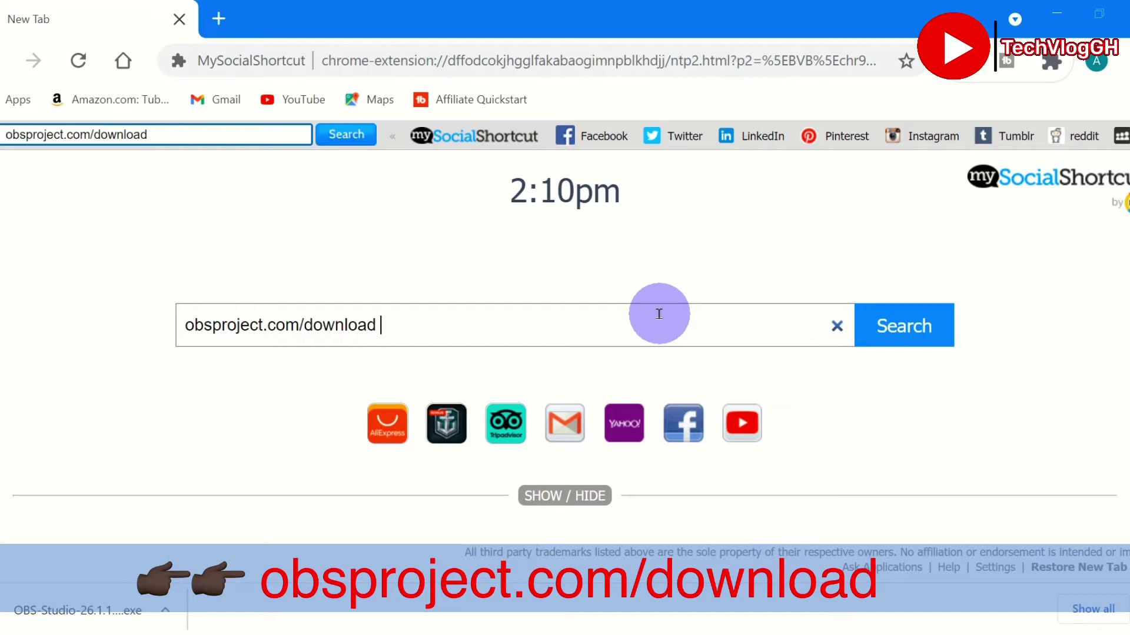
Search the web for obsproject.com/download and open the Download OBS Studio page
{"action": "left_click", "coordinate": [903, 336]}
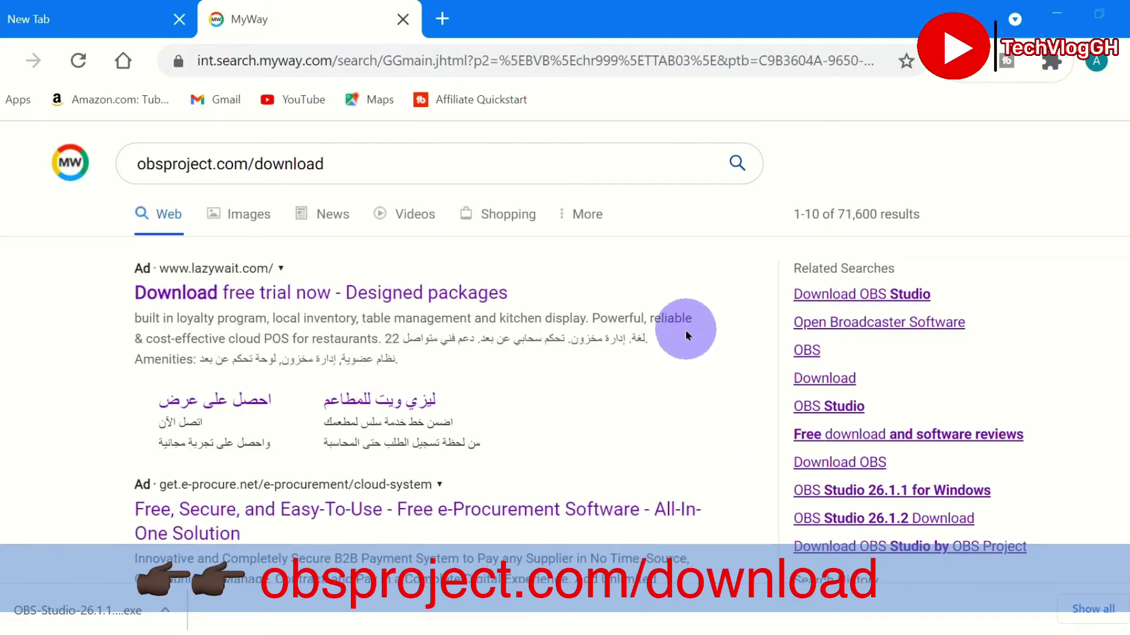
{"action": "scroll", "coordinate": [686, 334], "scroll_direction": "down", "scroll_amount": 10}
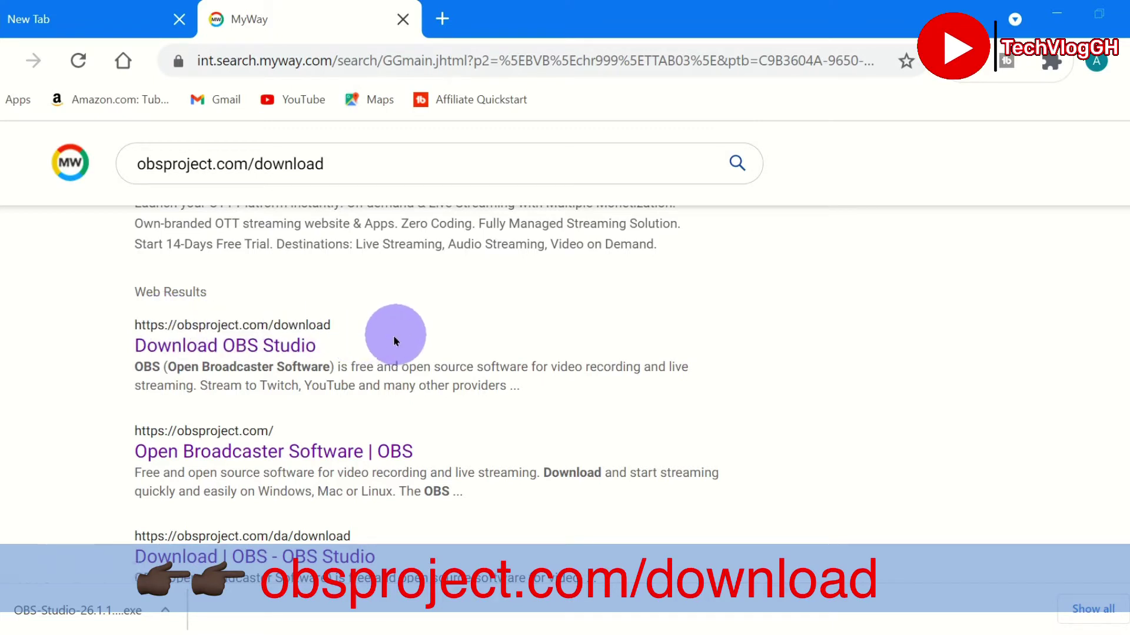
{"action": "left_click", "coordinate": [247, 344]}
{"action": "left_click", "coordinate": [430, 371]}
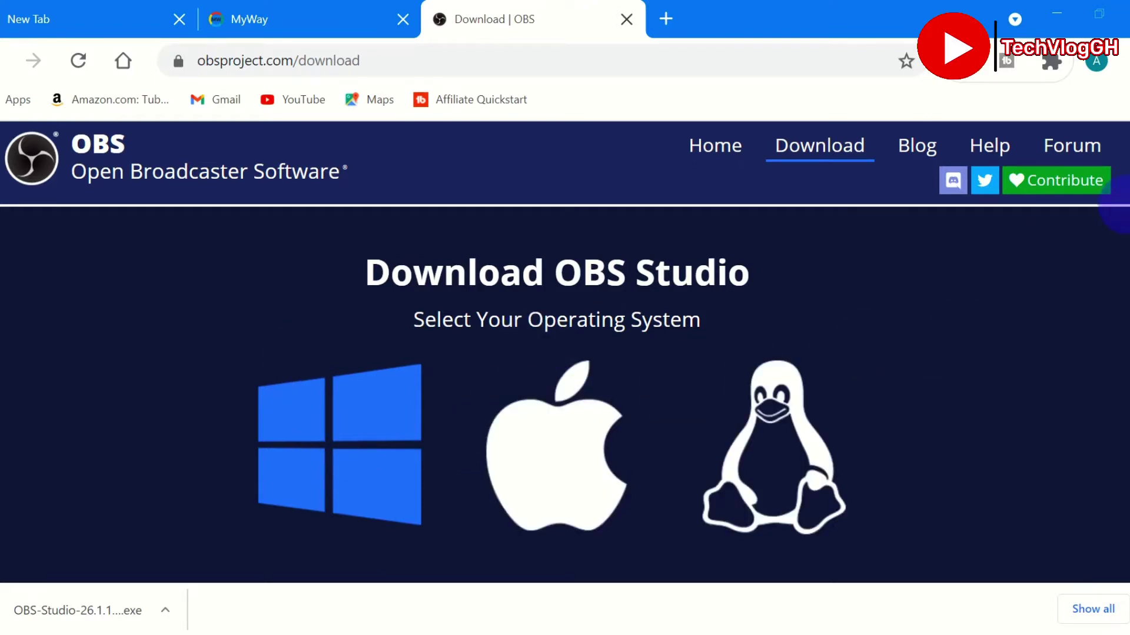
Download the Windows installer of OBS Studio and save it in the Downloads folder
{"action": "scroll", "coordinate": [965, 322], "scroll_direction": "down", "scroll_amount": 5}
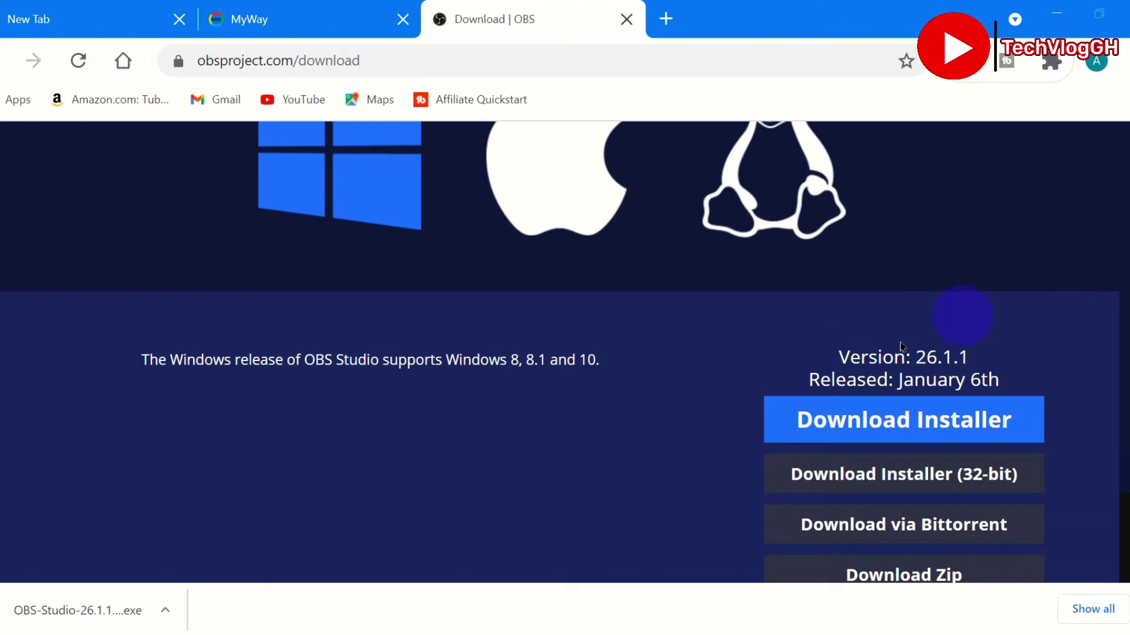
{"action": "left_click", "coordinate": [884, 420]}
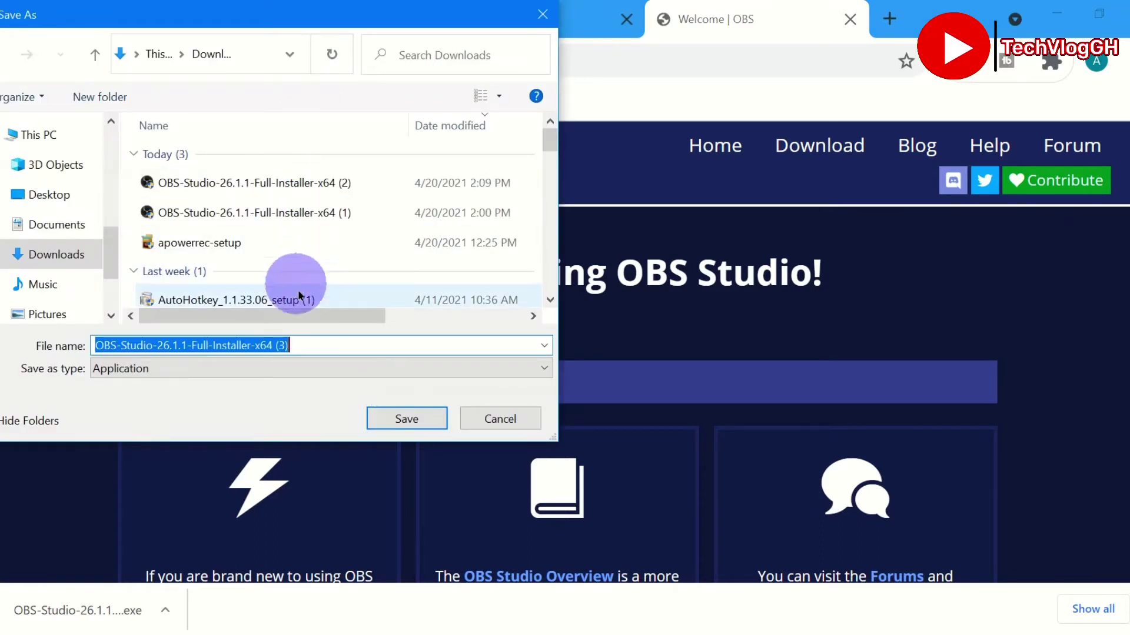
{"action": "left_click", "coordinate": [406, 419]}
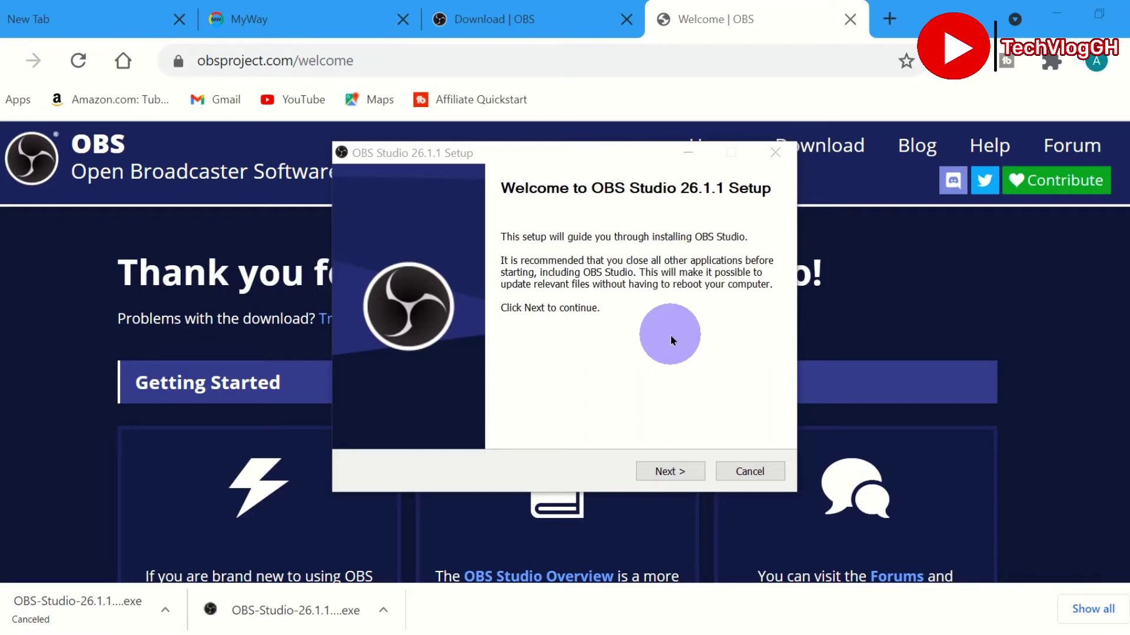
Install OBS Studio 26.1.1 in the default location, accepting the license terms, and launch it on finishing the setup
{"action": "left_click", "coordinate": [676, 473]}
{"action": "left_click", "coordinate": [675, 473]}
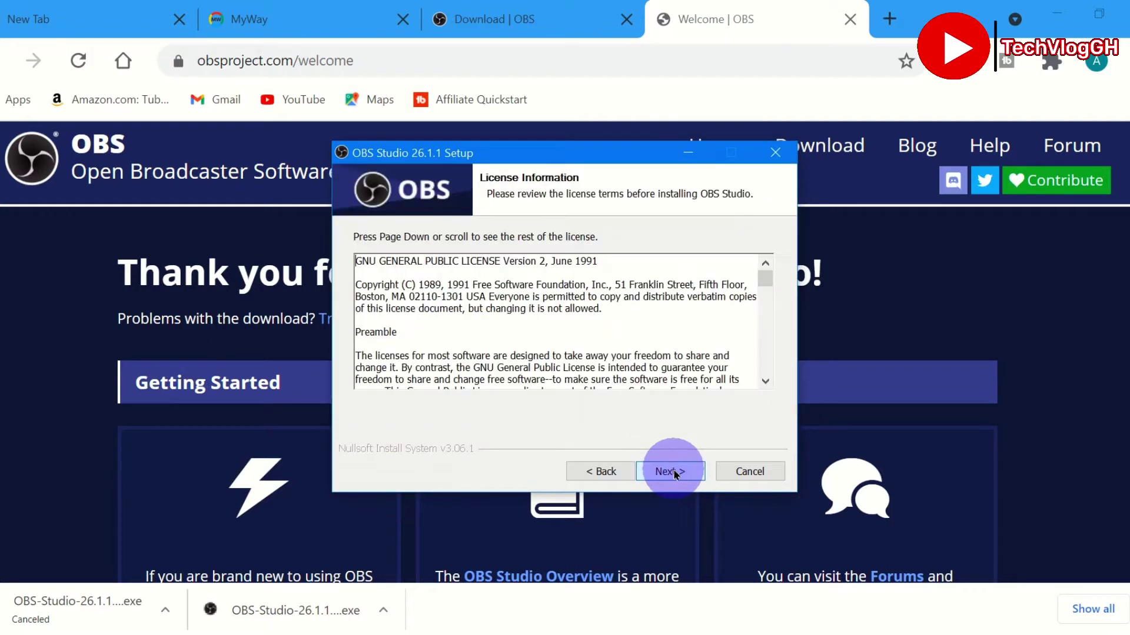
{"action": "left_click", "coordinate": [676, 473]}
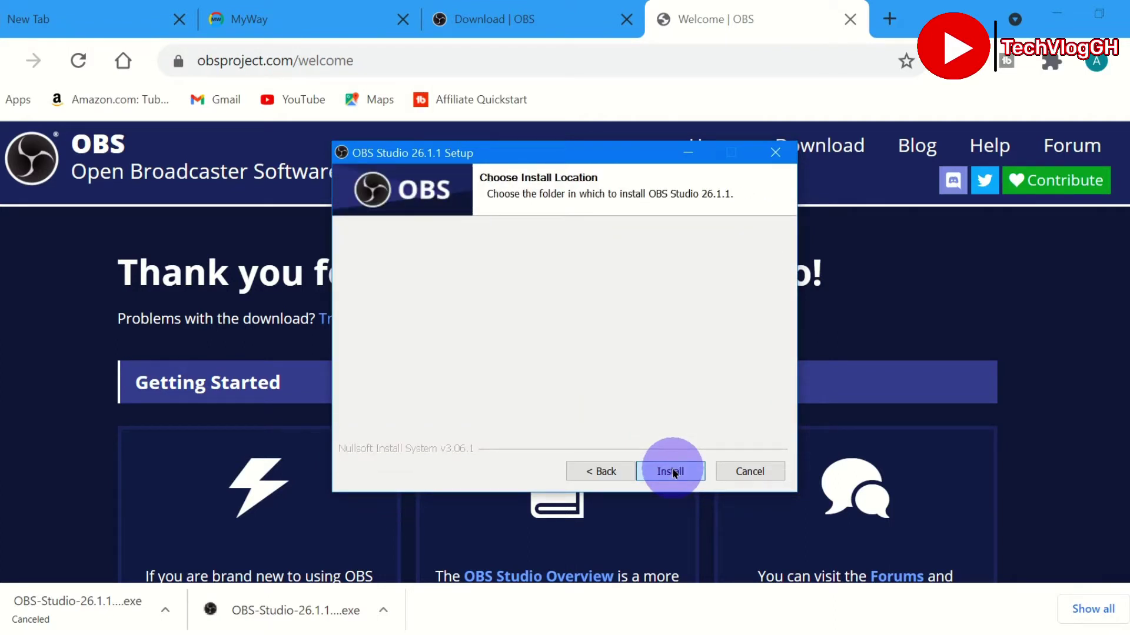
{"action": "left_click", "coordinate": [675, 473]}
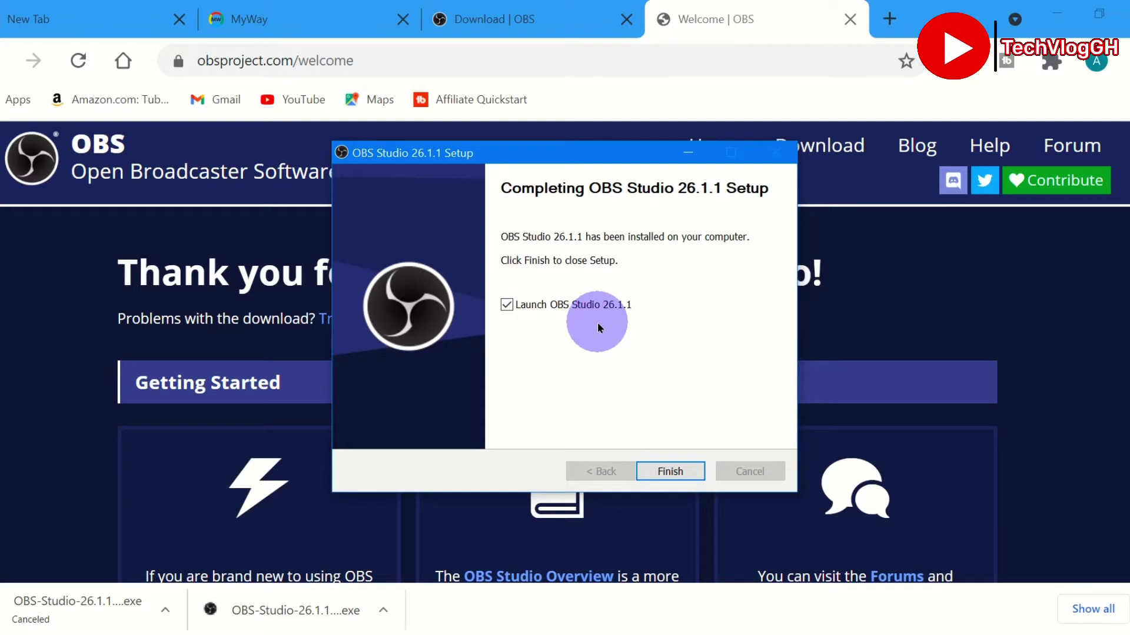
{"action": "left_click", "coordinate": [663, 471]}
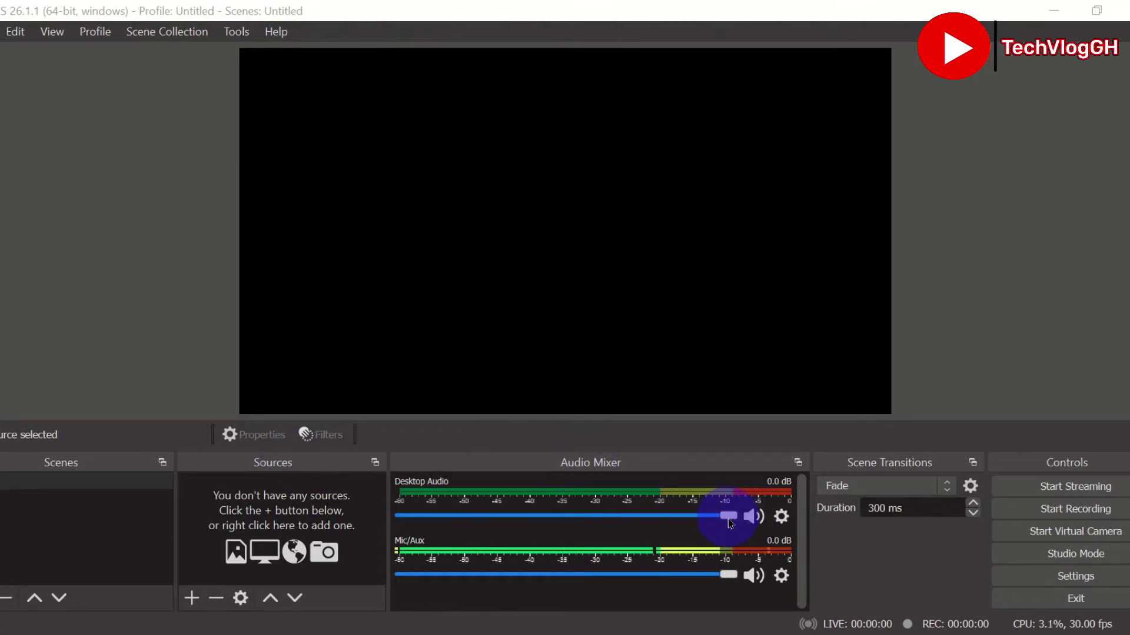
{"action": "mouse_move", "coordinate": [726, 517]}
{"action": "left_mouse_down"}
{"action": "mouse_move", "coordinate": [542, 524]}
{"action": "mouse_move", "coordinate": [746, 525]}
{"action": "left_mouse_up"}
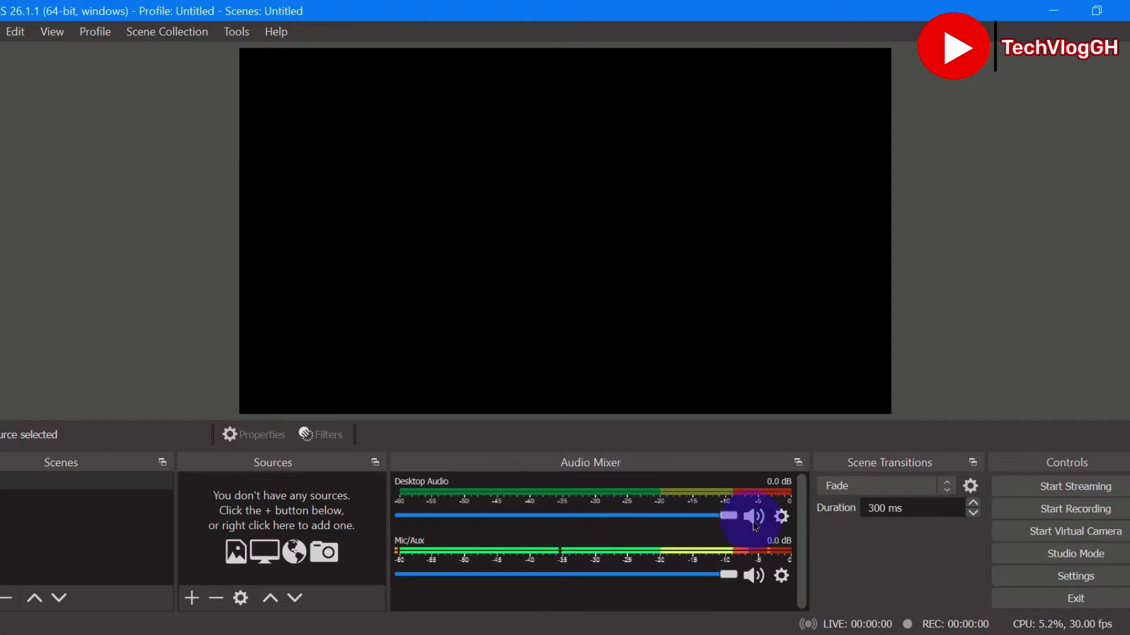
{"action": "mouse_move", "coordinate": [730, 575]}
{"action": "left_mouse_down"}
{"action": "mouse_move", "coordinate": [480, 572]}
{"action": "mouse_move", "coordinate": [730, 575]}
{"action": "left_mouse_up"}
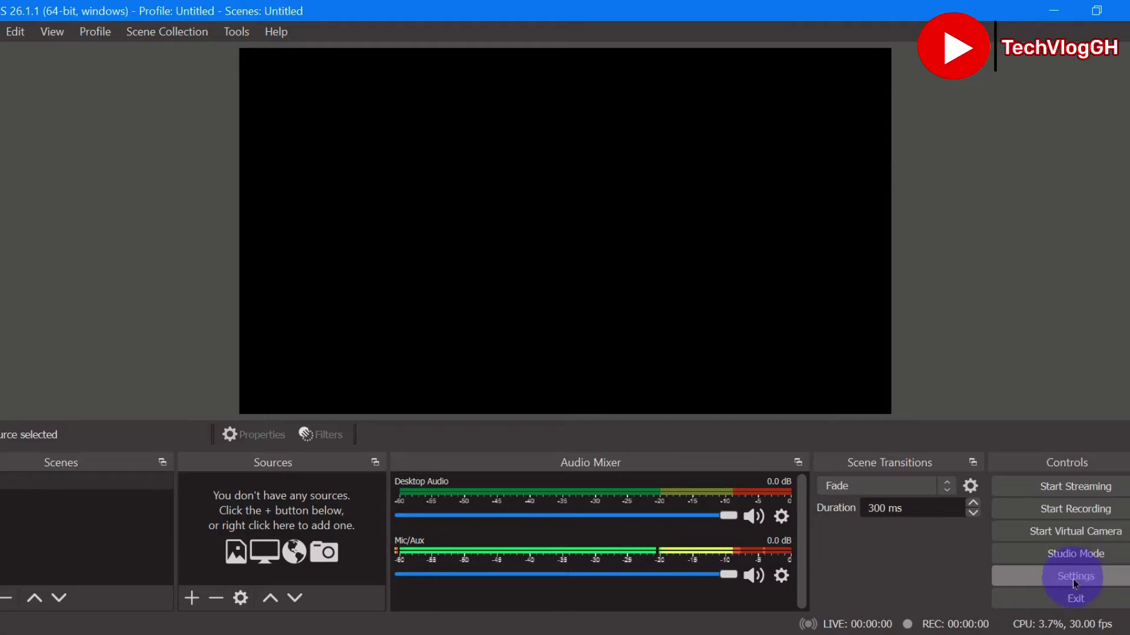
Set the recording path in the output settings to a new folder named "obs project" inside Videos
{"action": "left_click", "coordinate": [1072, 579]}
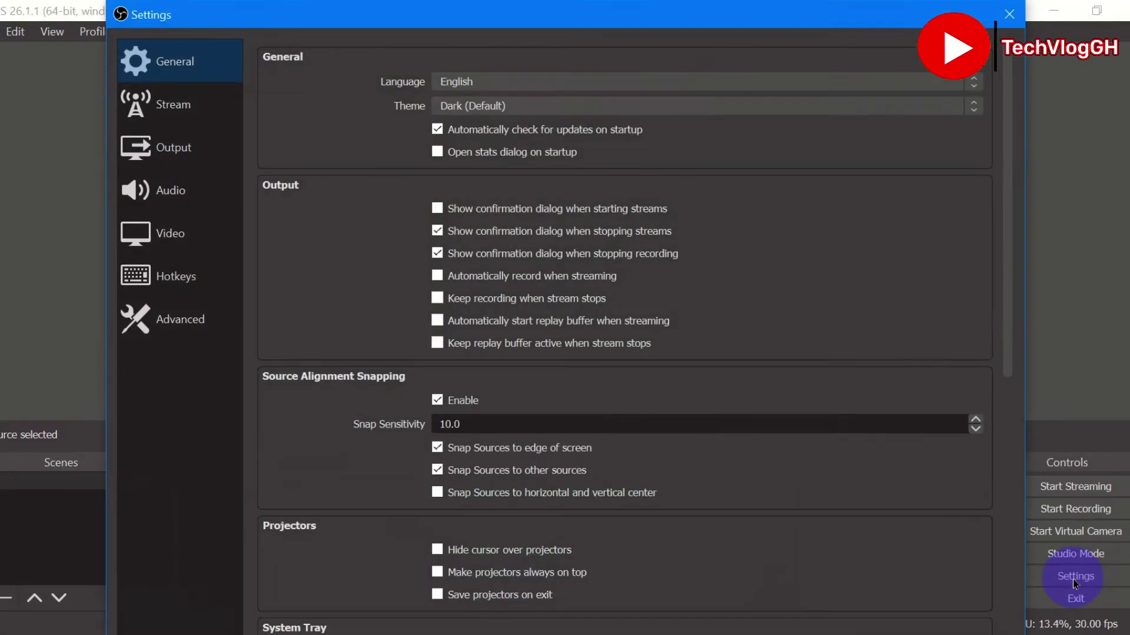
{"action": "left_click", "coordinate": [173, 154]}
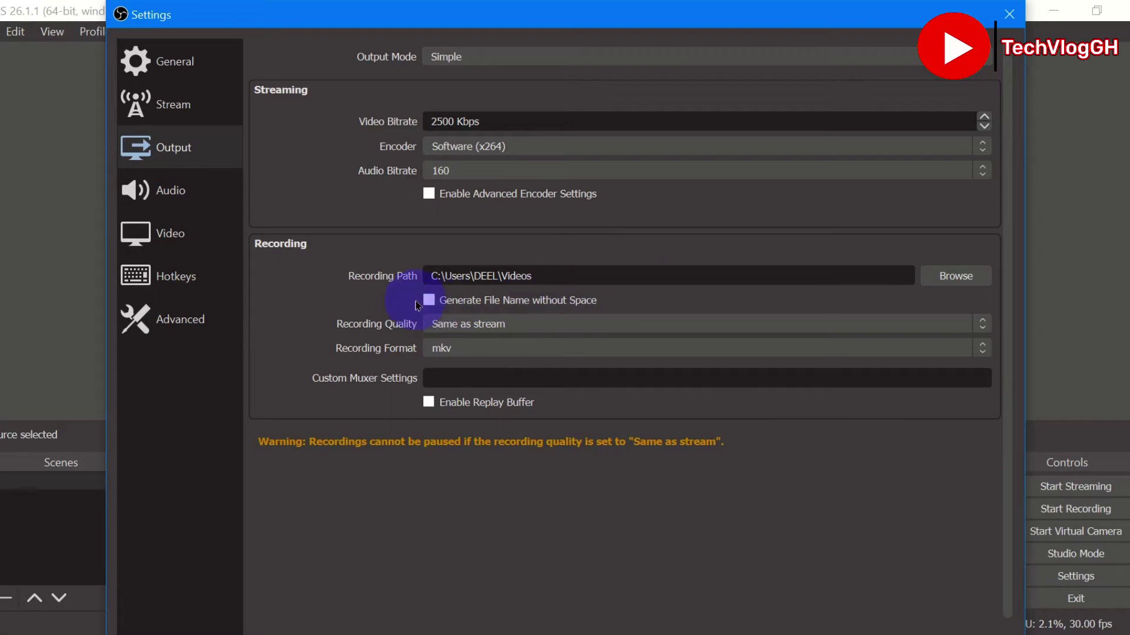
{"action": "left_click", "coordinate": [965, 279]}
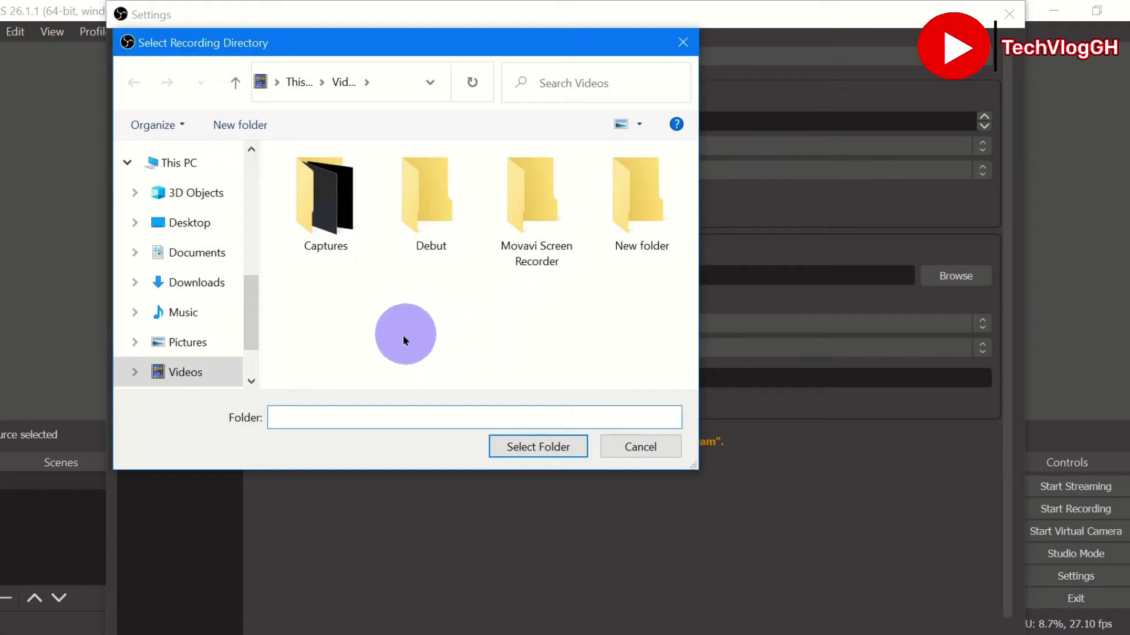
{"action": "right_click", "coordinate": [408, 306]}
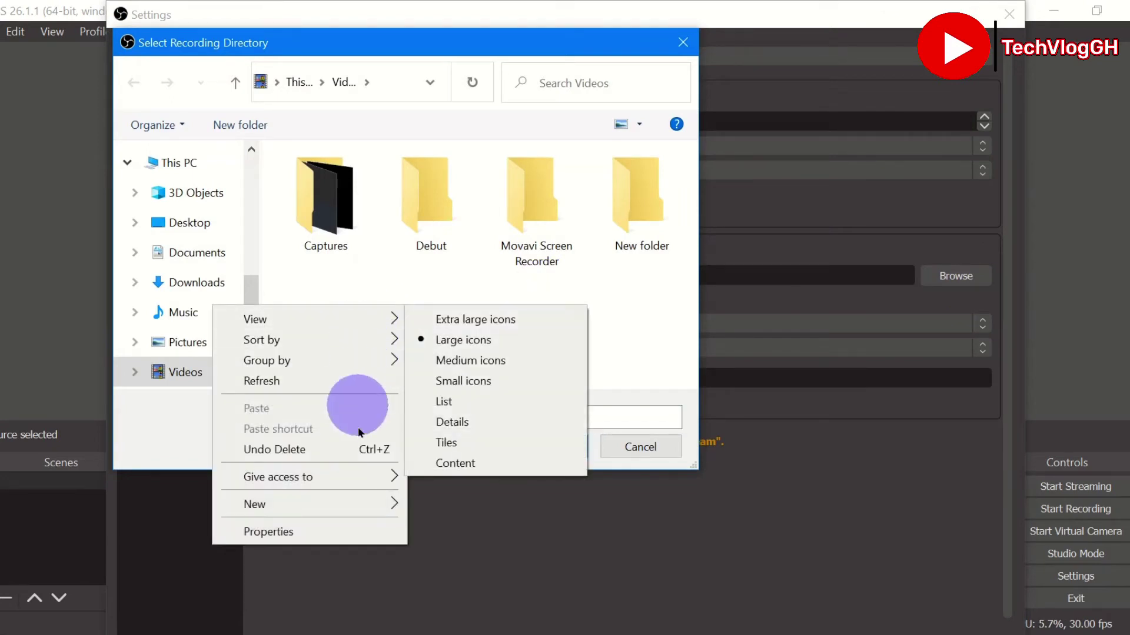
{"action": "mouse_move", "coordinate": [381, 503]}
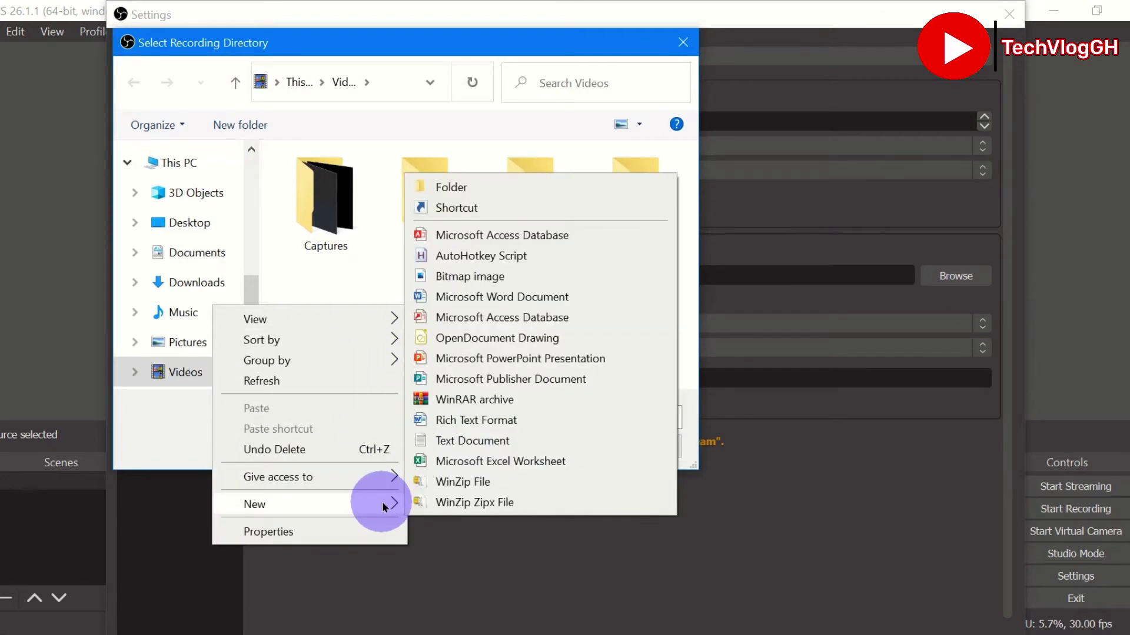
{"action": "left_click", "coordinate": [523, 187]}
{"action": "key", "text": "BackSpace"}
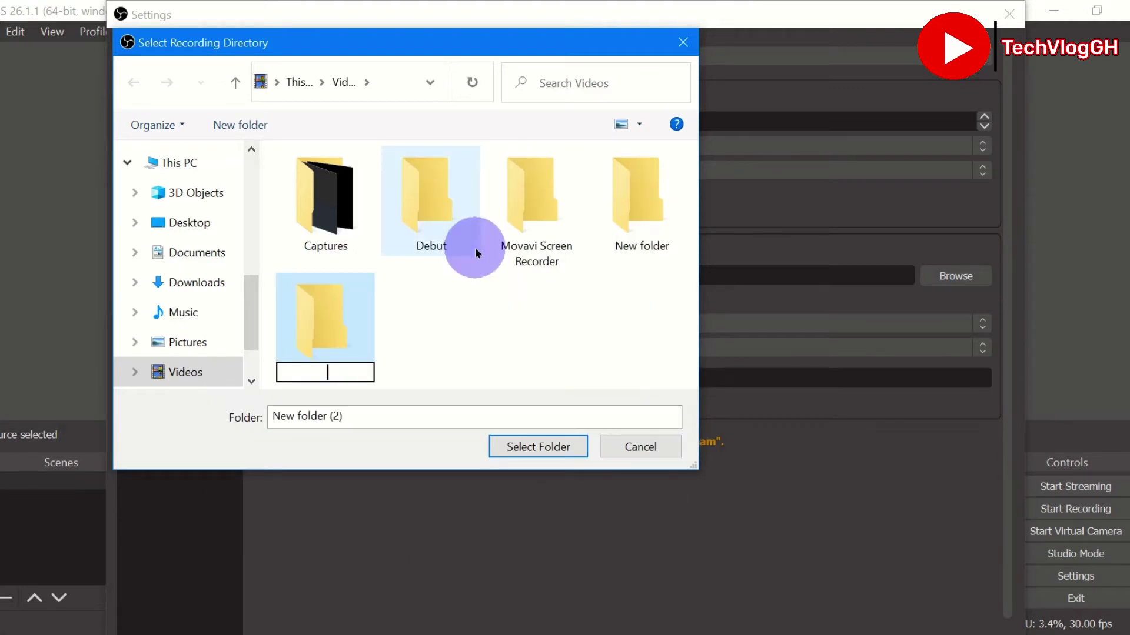
{"action": "type", "text": "obs"}
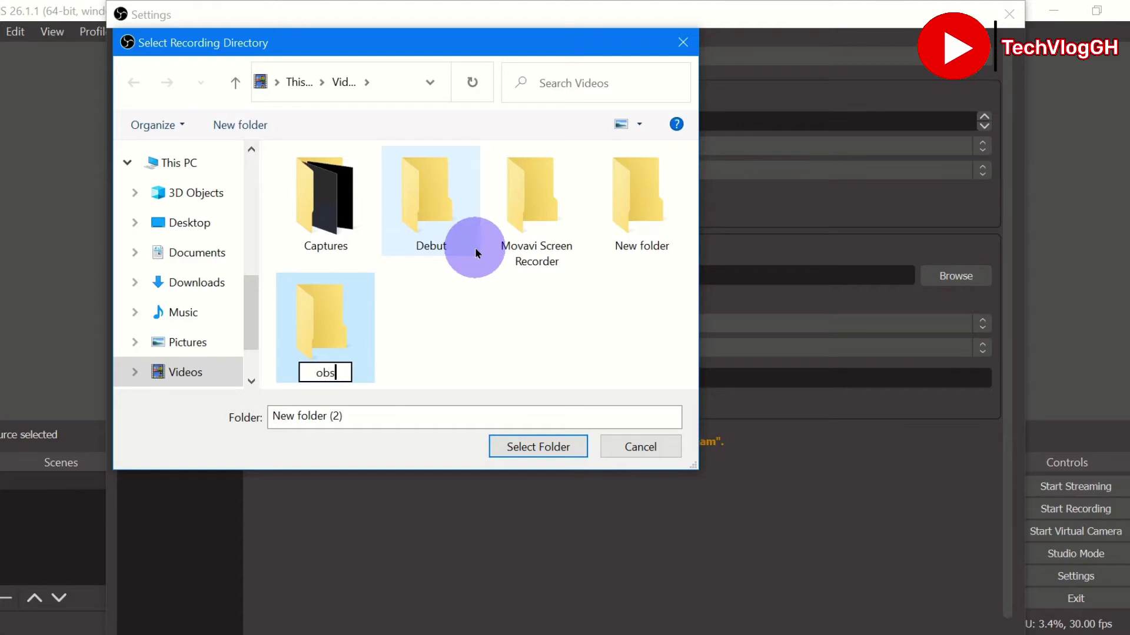
{"action": "type", "text": " pro"}
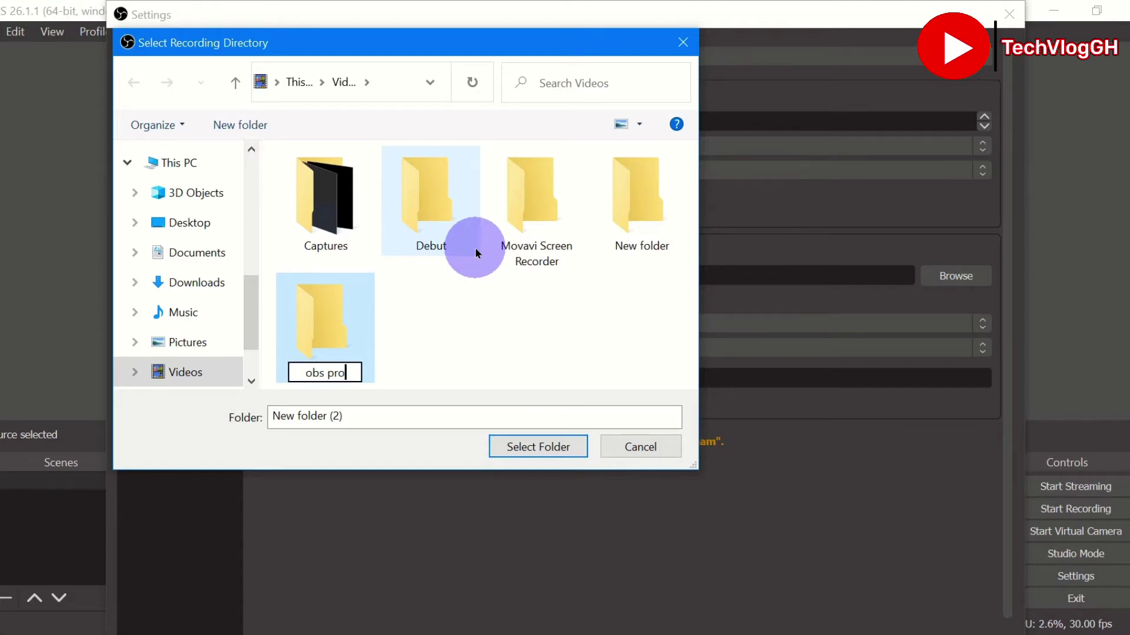
{"action": "type", "text": "ject"}
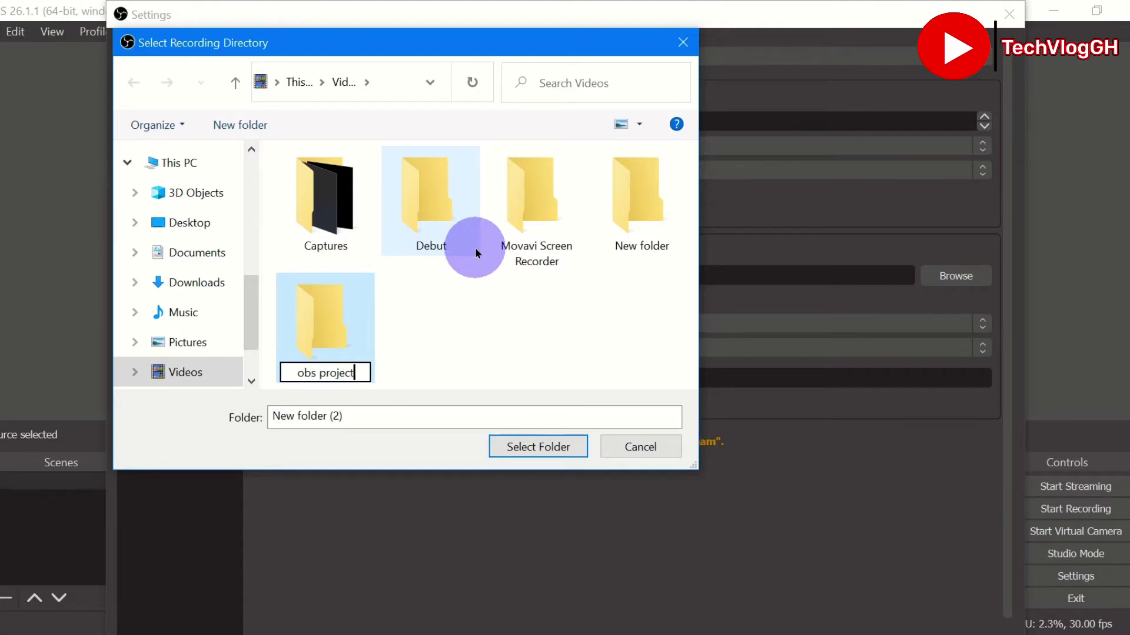
{"action": "left_click", "coordinate": [546, 451]}
{"action": "left_click", "coordinate": [545, 450]}
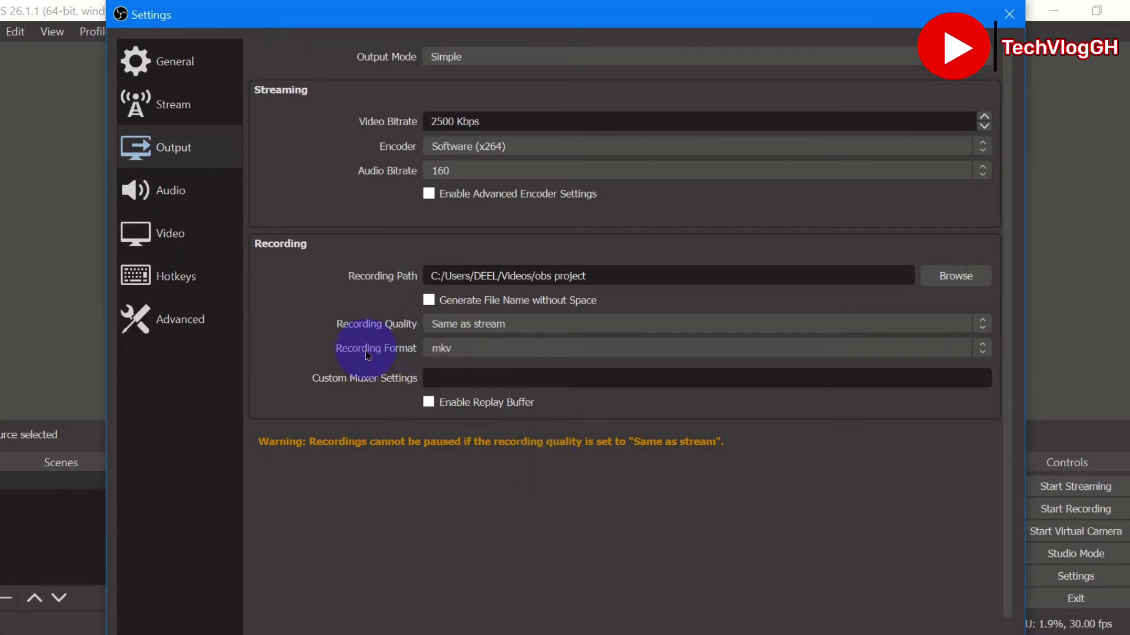
Choose mkv as the recording format and close the settings
{"action": "left_click", "coordinate": [800, 349]}
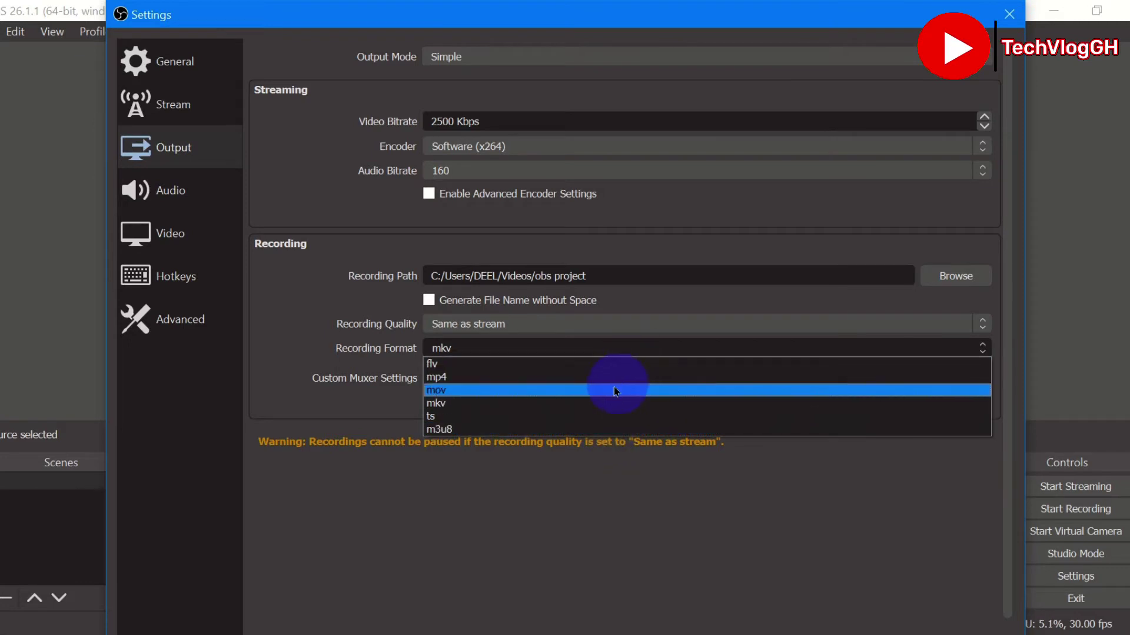
{"action": "left_click", "coordinate": [504, 403]}
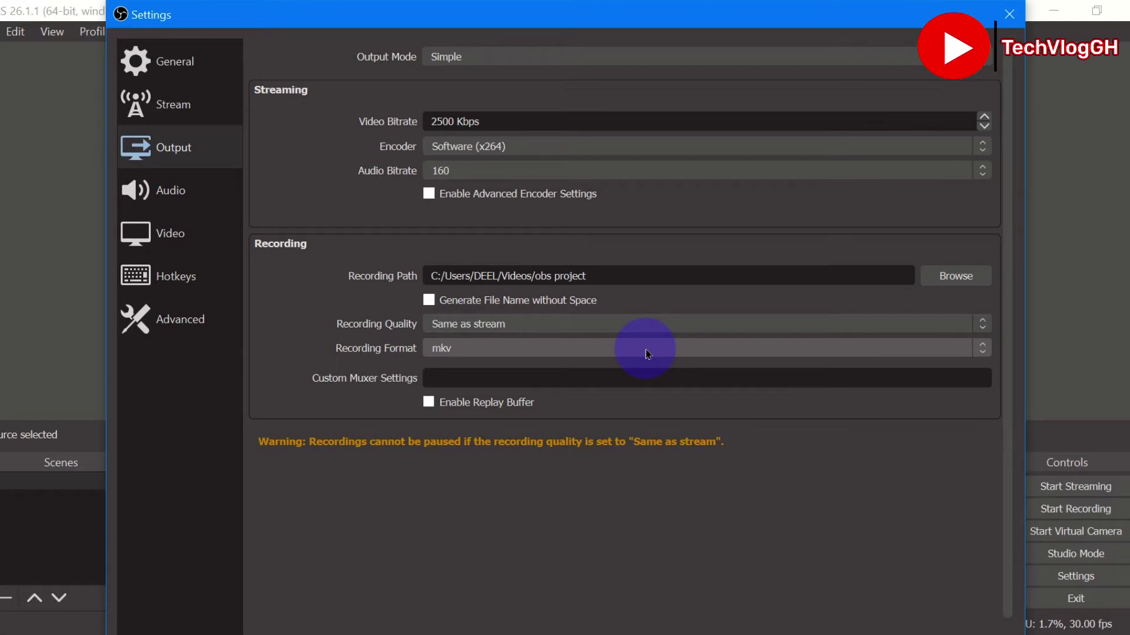
{"action": "key", "text": "Escape"}
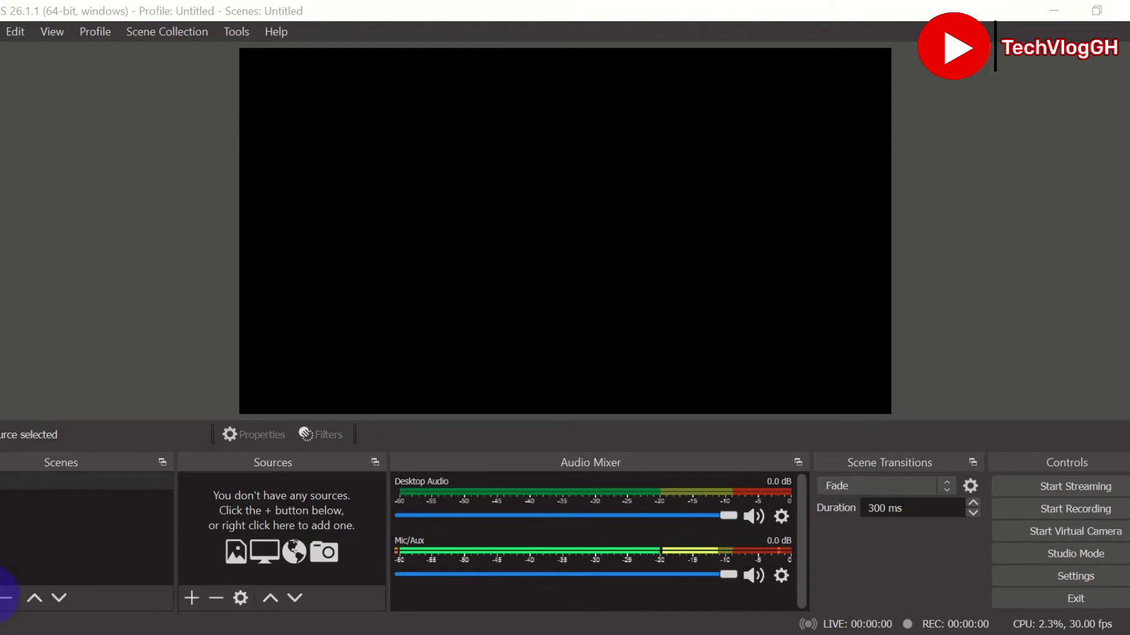
Add a new scene named "screen recorder"
{"action": "left_click", "coordinate": [2, 599]}
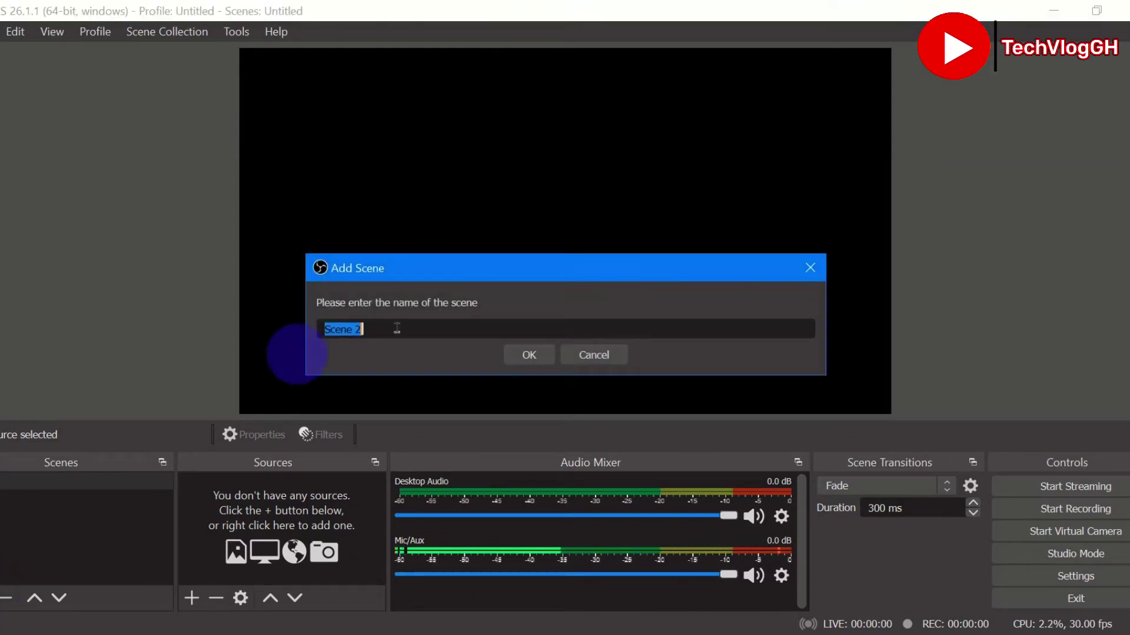
{"action": "key", "text": "BackSpace"}
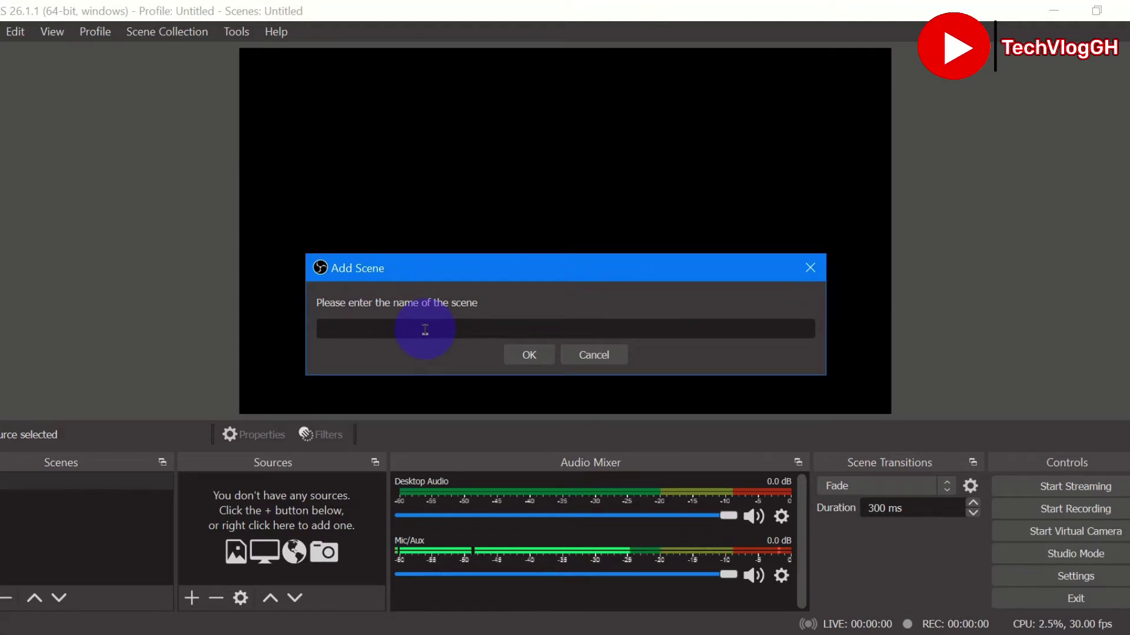
{"action": "type", "text": "screen re"}
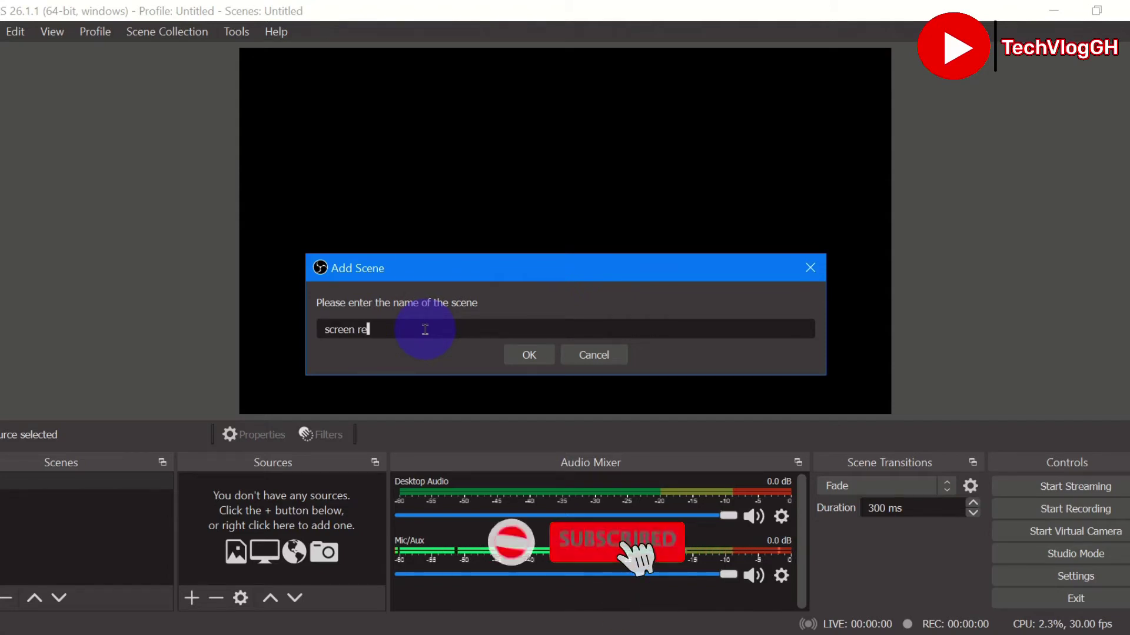
{"action": "type", "text": "corder"}
{"action": "left_click", "coordinate": [513, 353]}
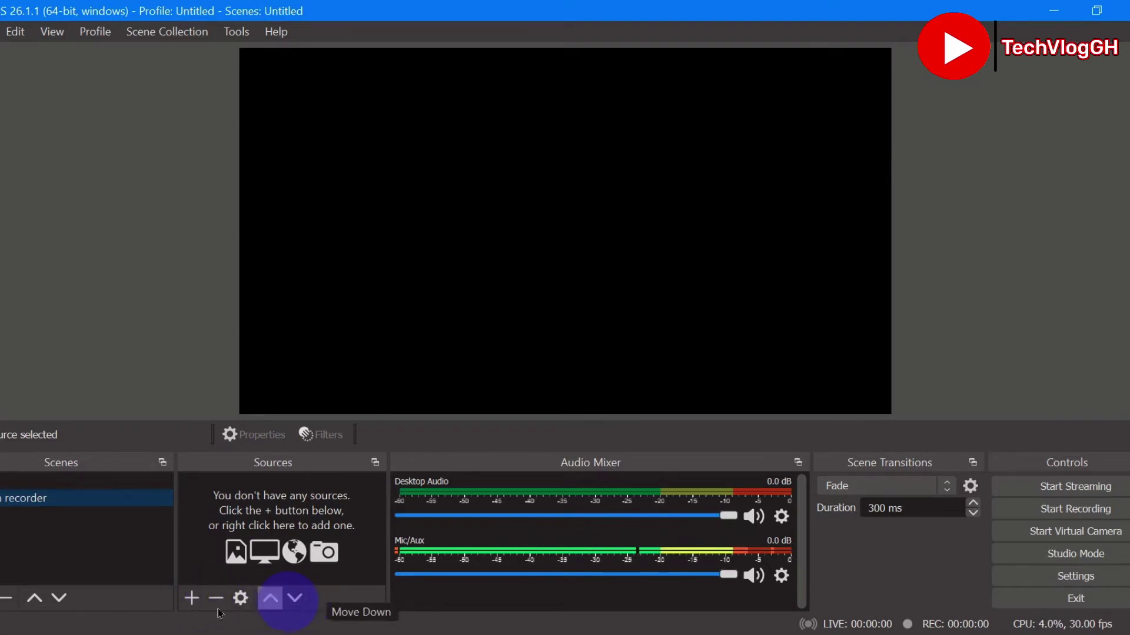
Add a new Display Capture source to the screen recorder scene, using Display 1: 1920x1080 @ 0,0 with cursor capture enabled
{"action": "left_click", "coordinate": [193, 601]}
{"action": "left_click", "coordinate": [192, 601]}
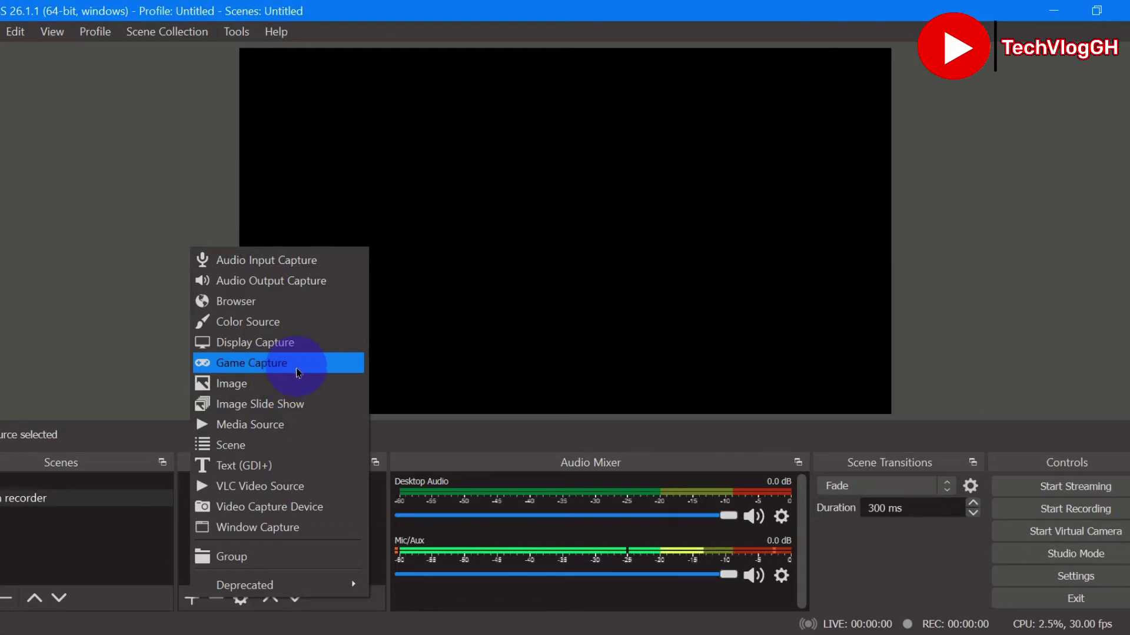
{"action": "left_click", "coordinate": [253, 351]}
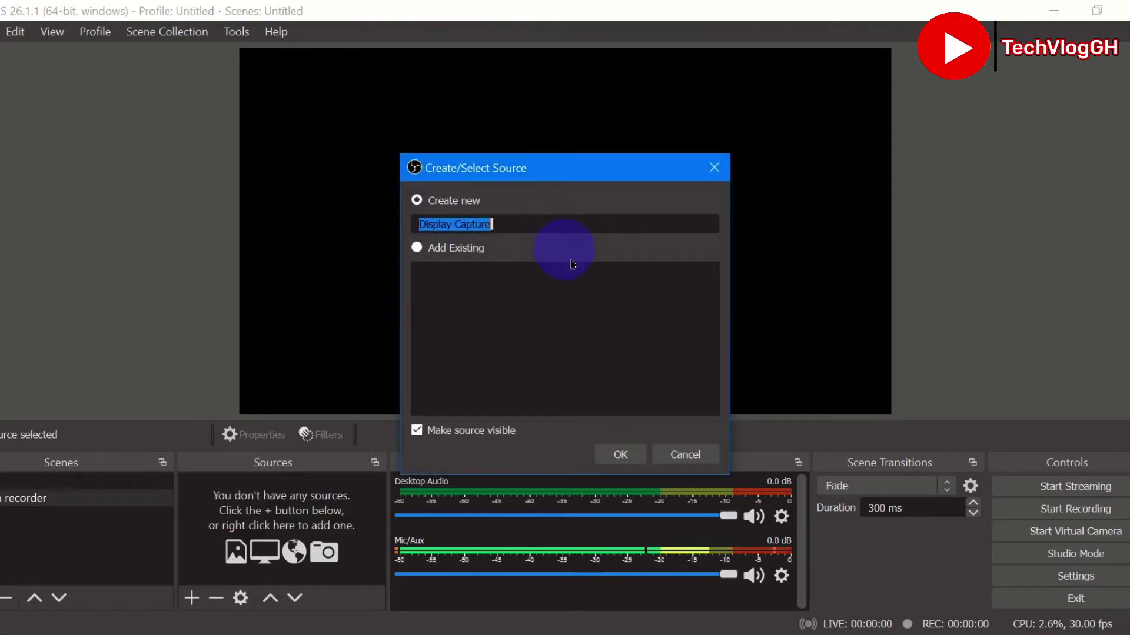
{"action": "left_click", "coordinate": [628, 457]}
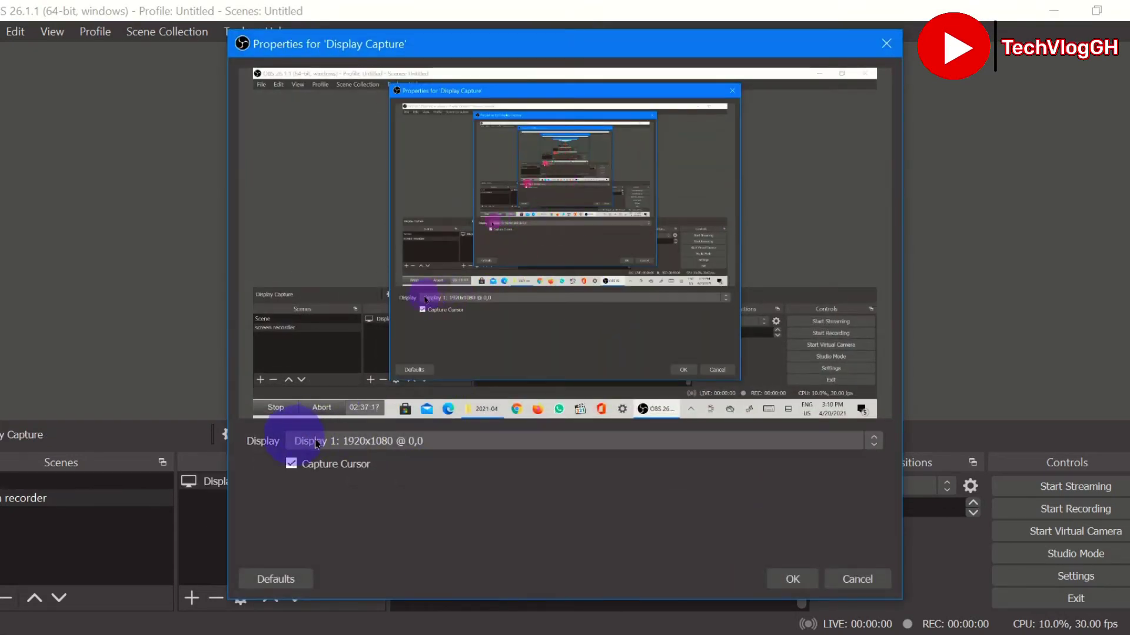
{"action": "left_click", "coordinate": [352, 441]}
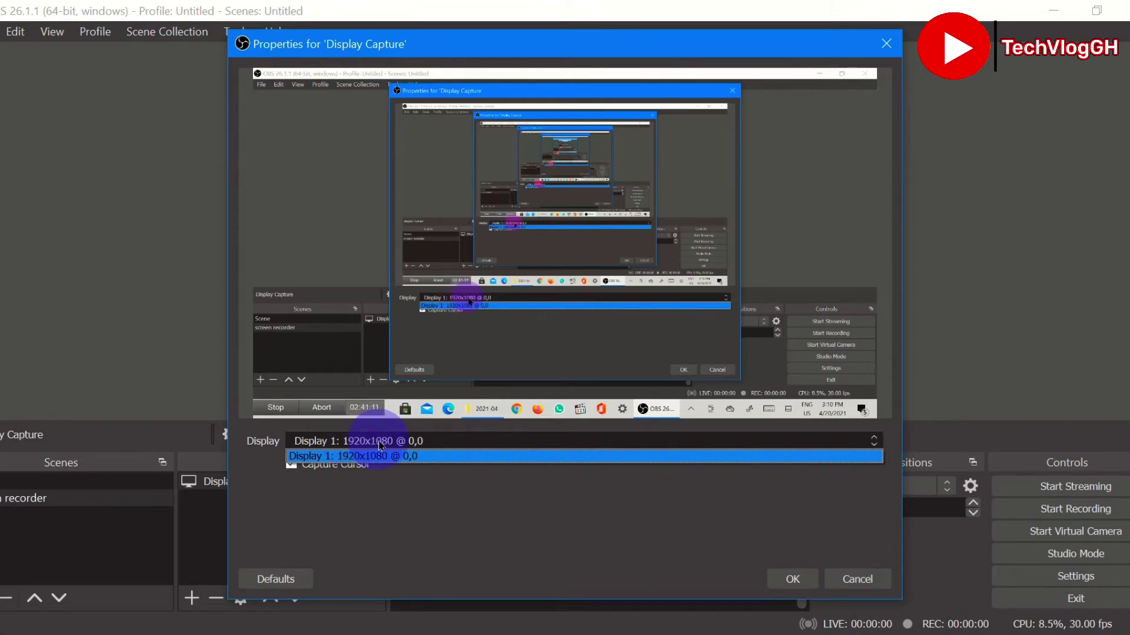
{"action": "left_click", "coordinate": [415, 451]}
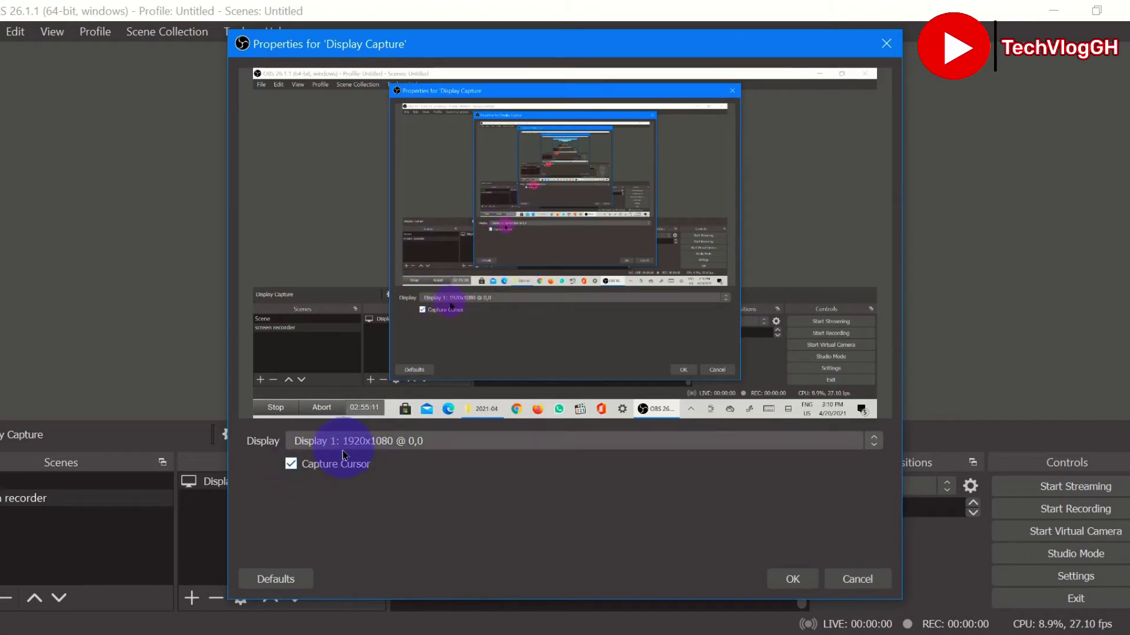
{"action": "left_click", "coordinate": [790, 579]}
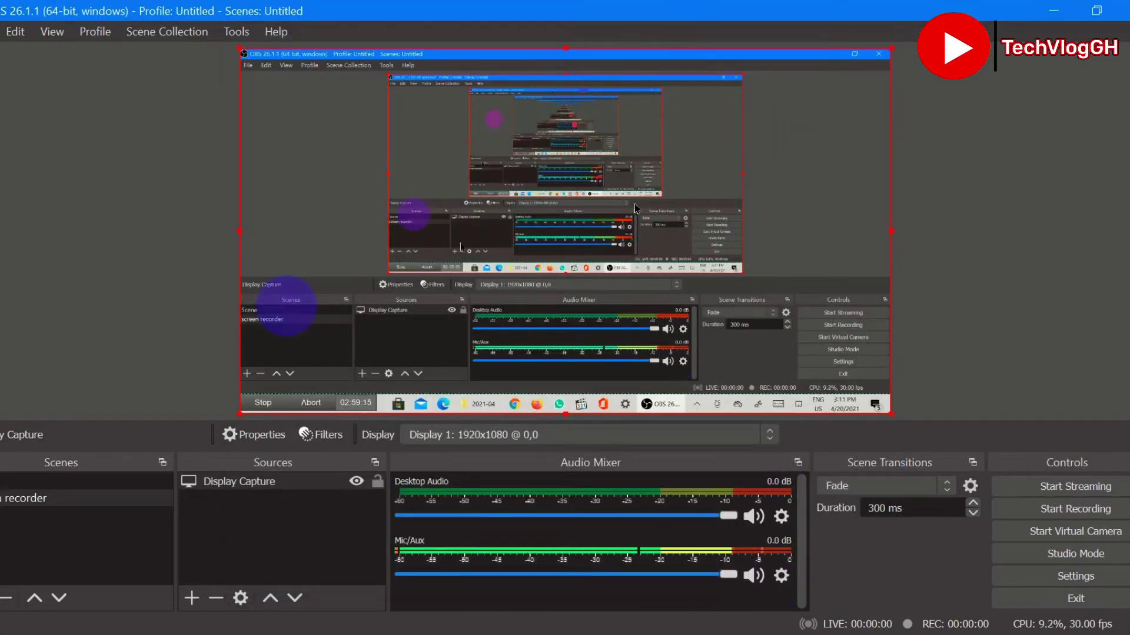
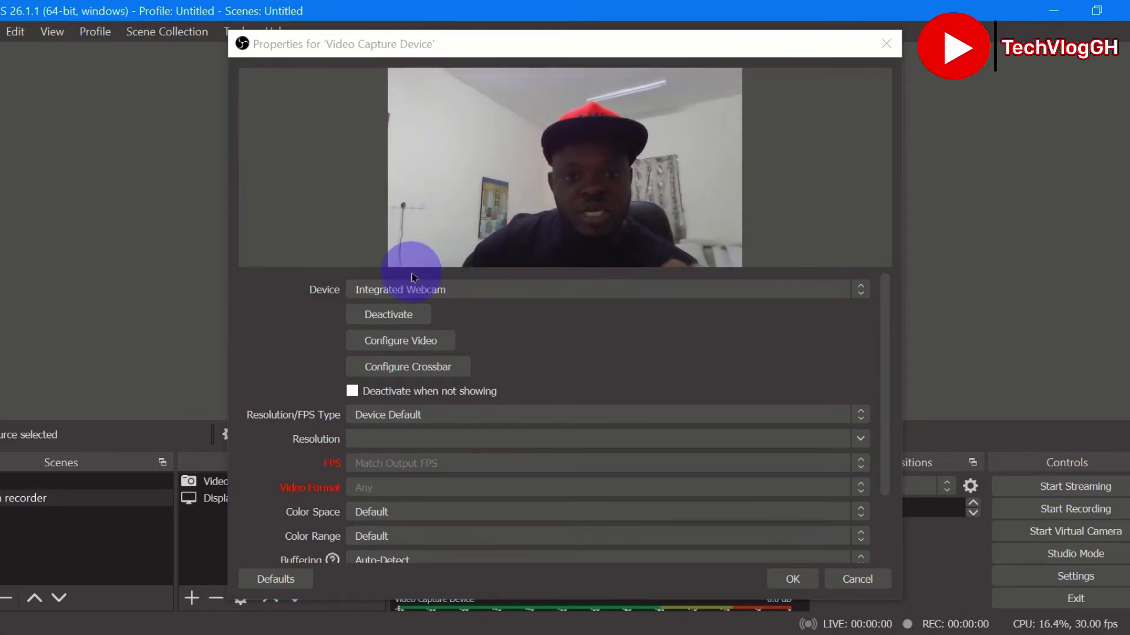
Keep Integrated Webcam as the device for the new Video Capture Device source and accept its properties
{"action": "left_click", "coordinate": [445, 294]}
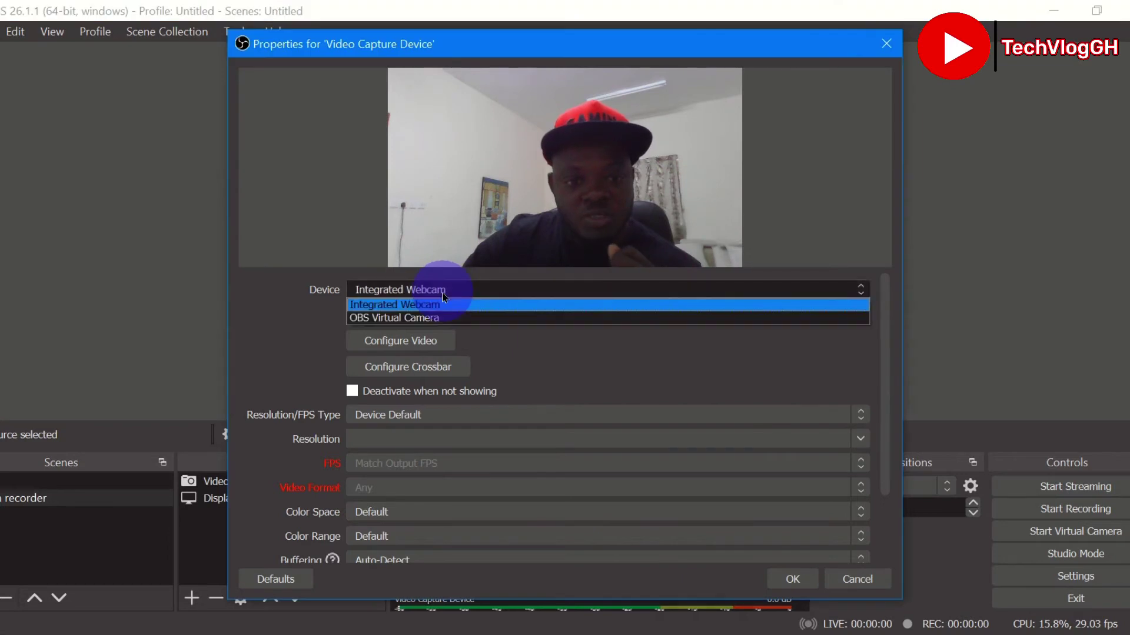
{"action": "left_click", "coordinate": [527, 285]}
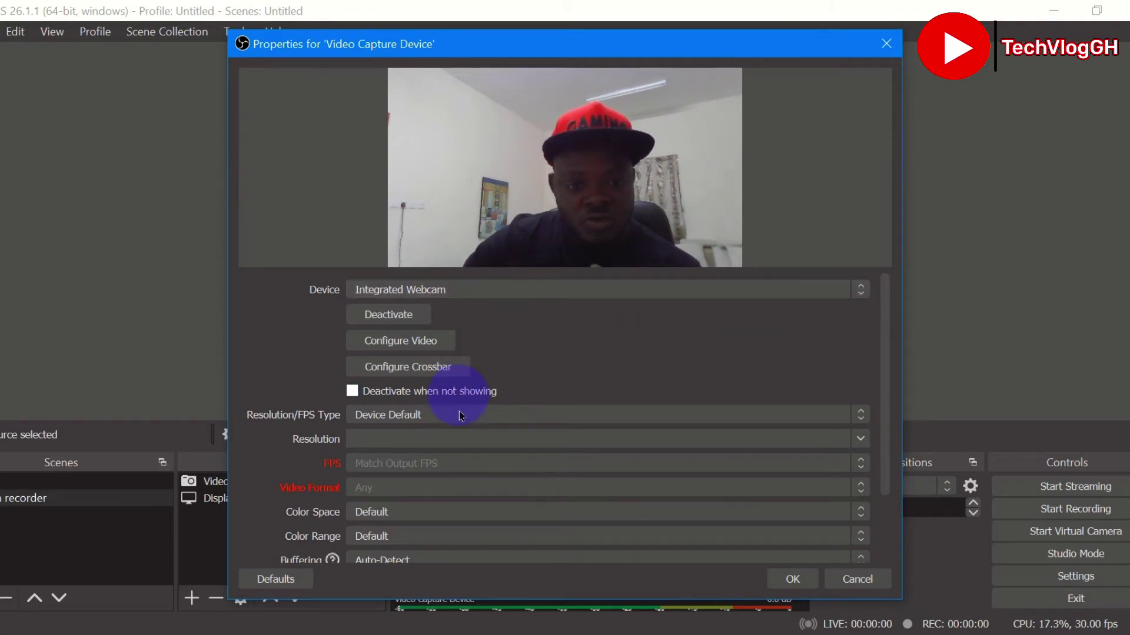
{"action": "scroll", "coordinate": [484, 444], "scroll_direction": "down", "scroll_amount": 3}
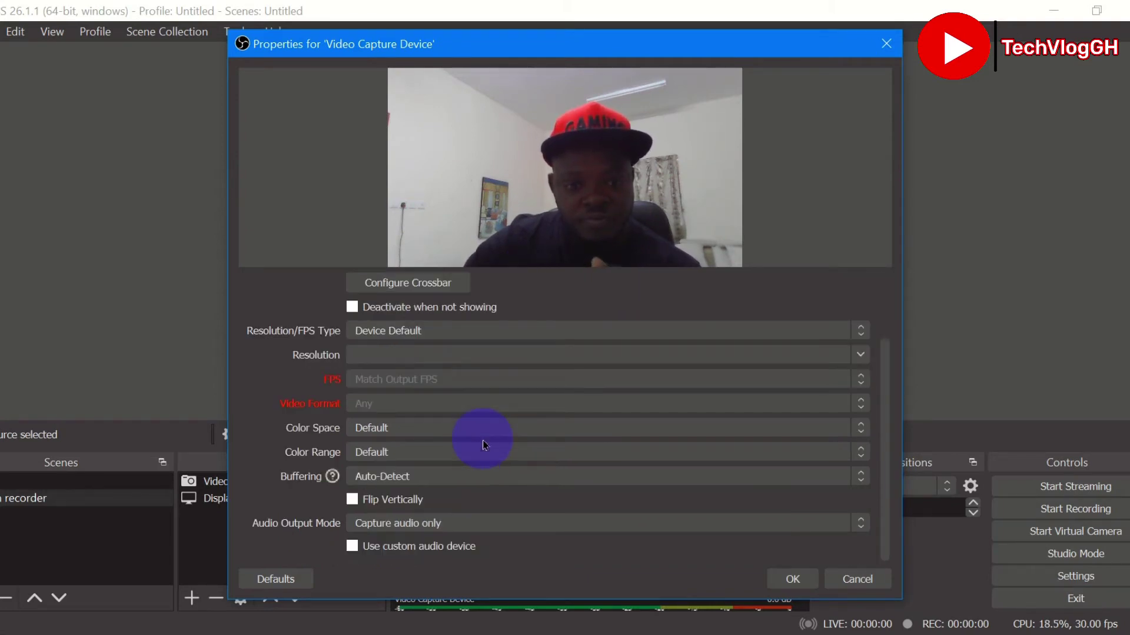
{"action": "left_click", "coordinate": [793, 580]}
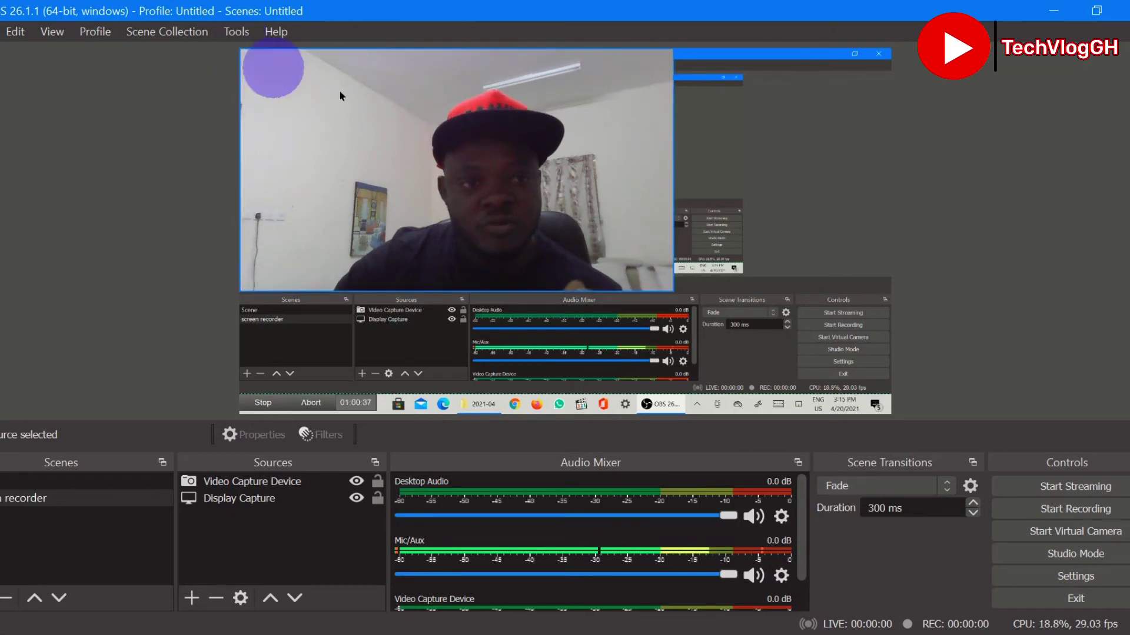
Shrink the webcam overlay from its upper-left corner and place it against the right edge of the canvas, near the bottom
{"action": "left_click_drag", "start_coordinate": [340, 96], "coordinate": [537, 173]}
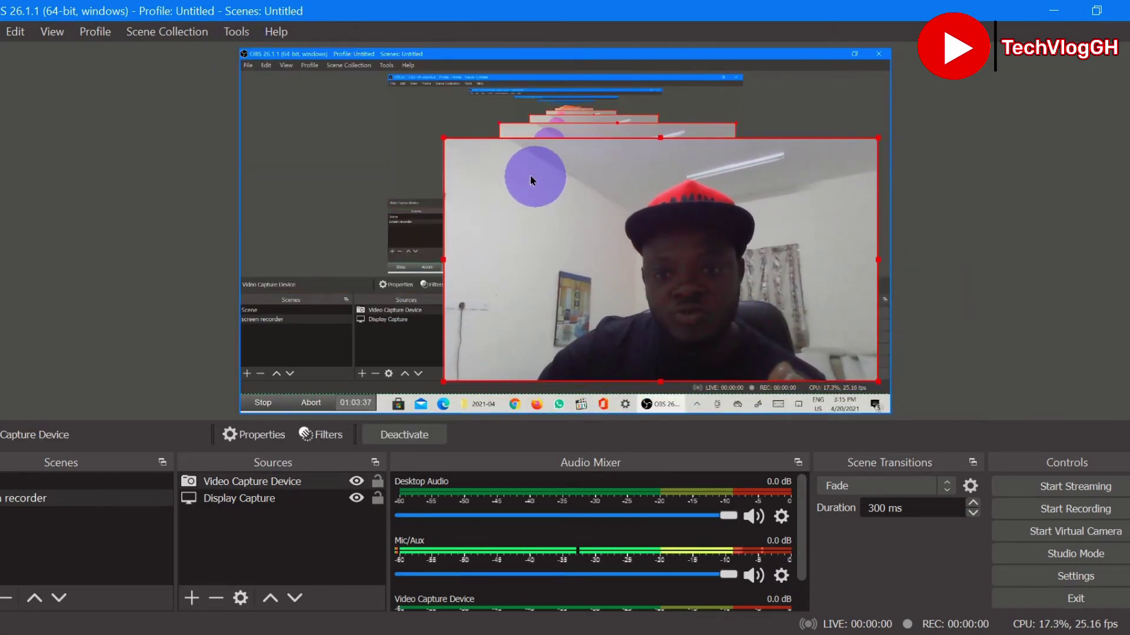
{"action": "left_click_drag", "start_coordinate": [437, 135], "coordinate": [719, 318]}
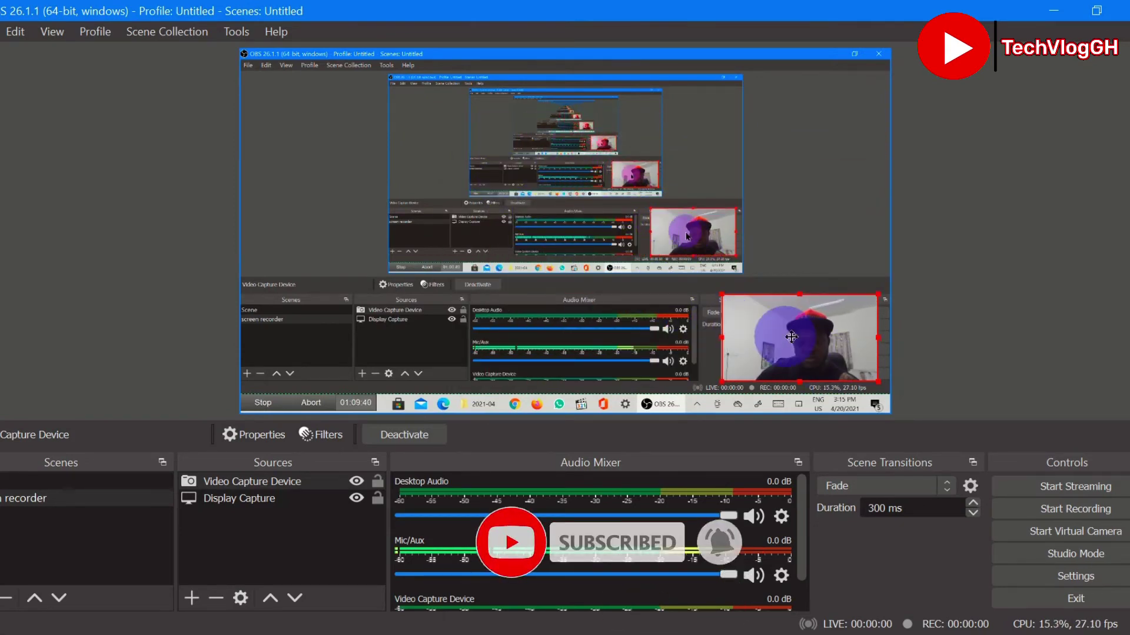
{"action": "left_click_drag", "start_coordinate": [783, 336], "coordinate": [797, 337]}
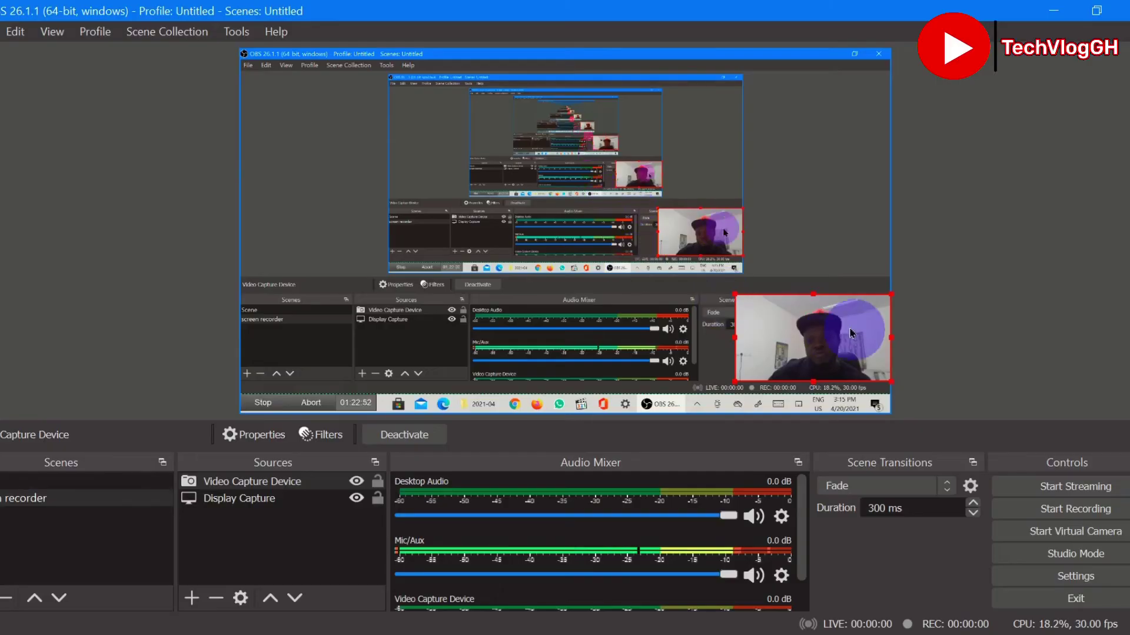
{"action": "left_click", "coordinate": [791, 362]}
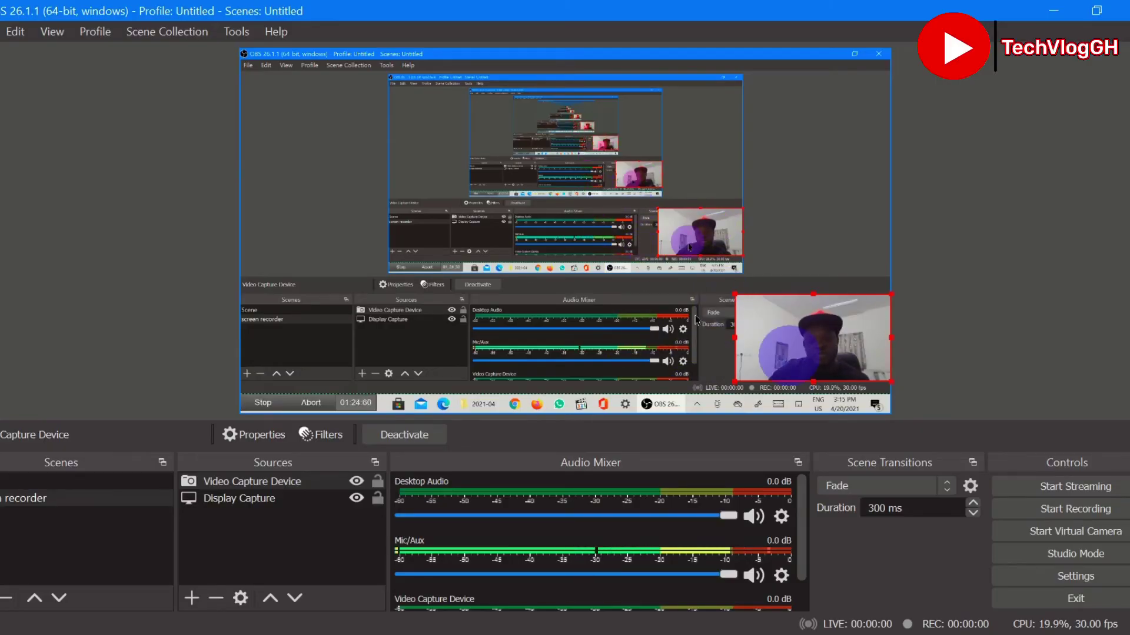
Delete the Video Capture Device source from the screen recorder scene and confirm the removal
{"action": "left_click", "coordinate": [749, 325]}
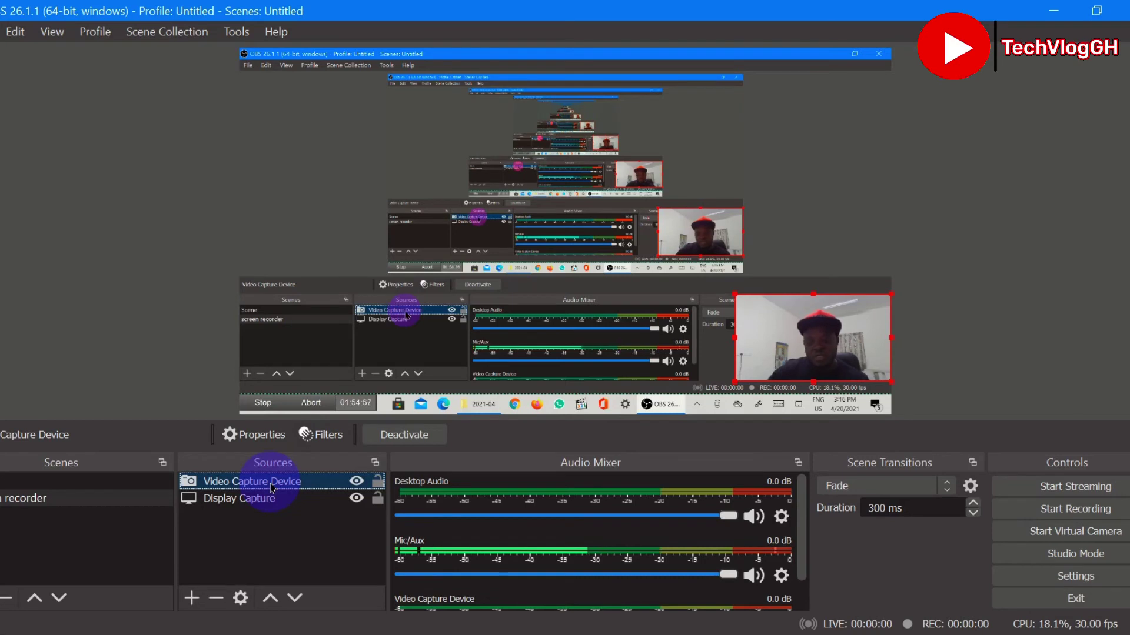
{"action": "key", "text": "Delete"}
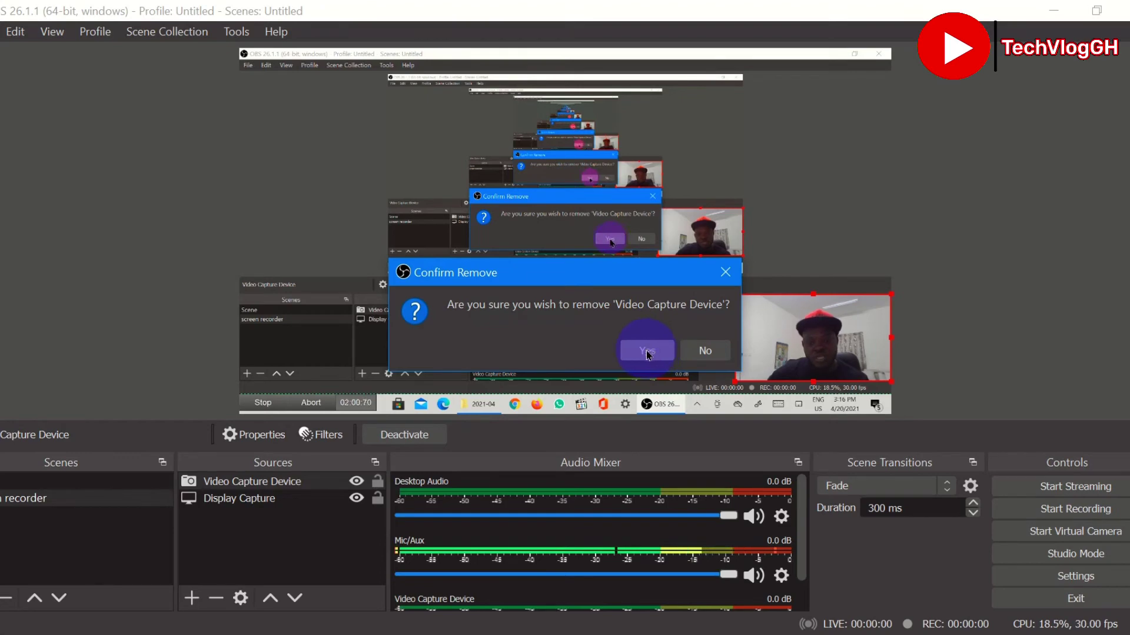
{"action": "left_click", "coordinate": [647, 353]}
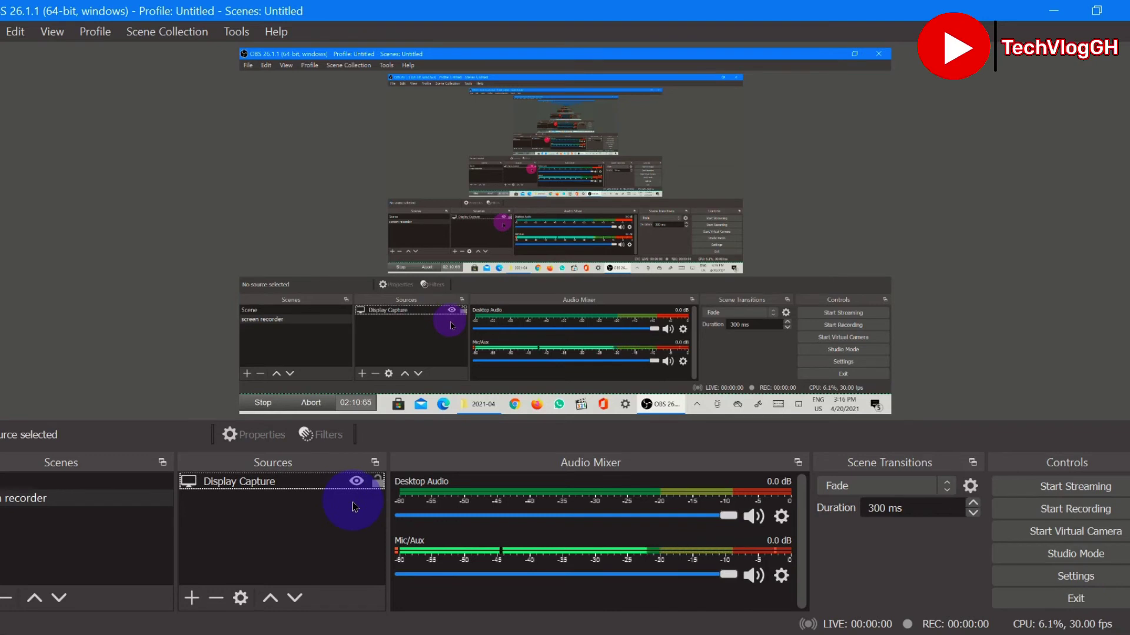
Add a new Video Capture Device source using the Integrated Webcam and shrink it into the lower-right corner of the canvas
{"action": "left_click", "coordinate": [192, 598]}
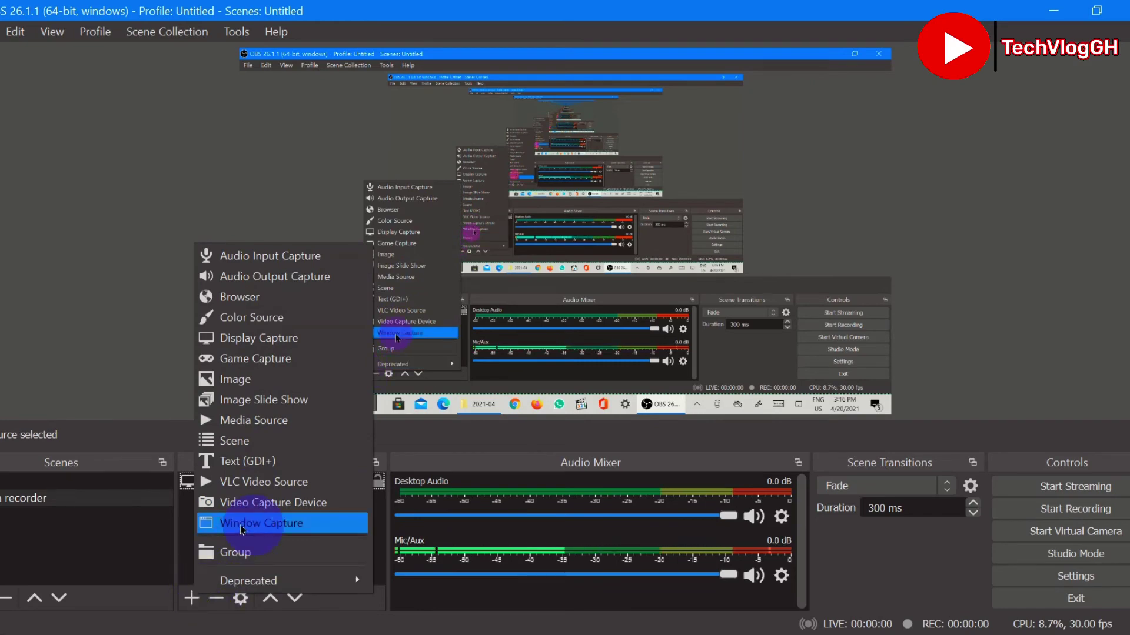
{"action": "left_click", "coordinate": [321, 506]}
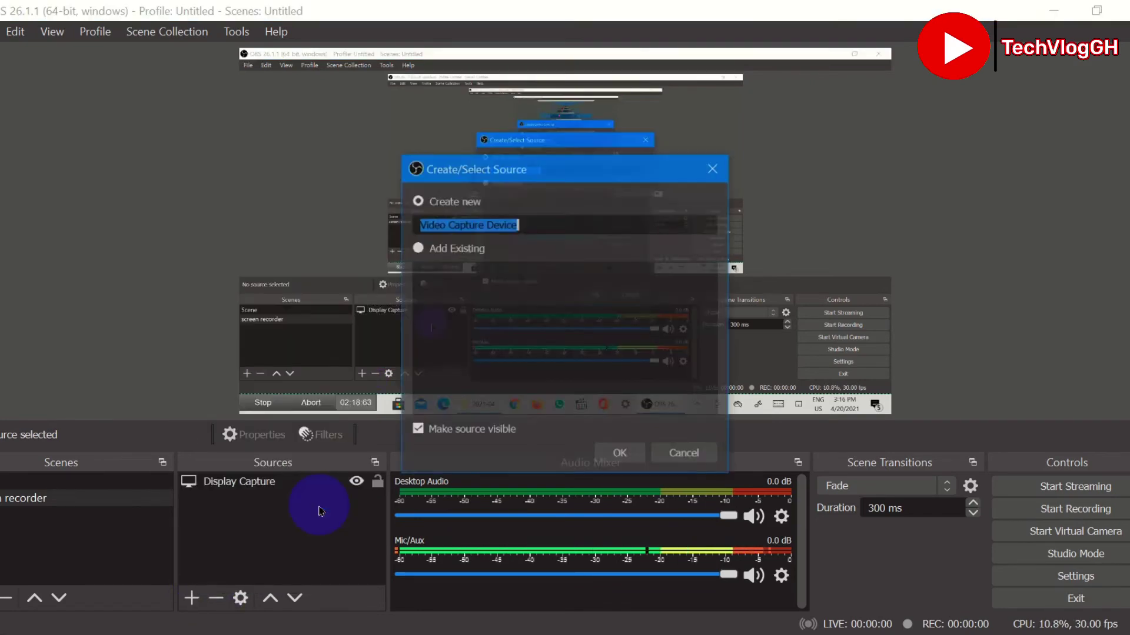
{"action": "left_click", "coordinate": [619, 454]}
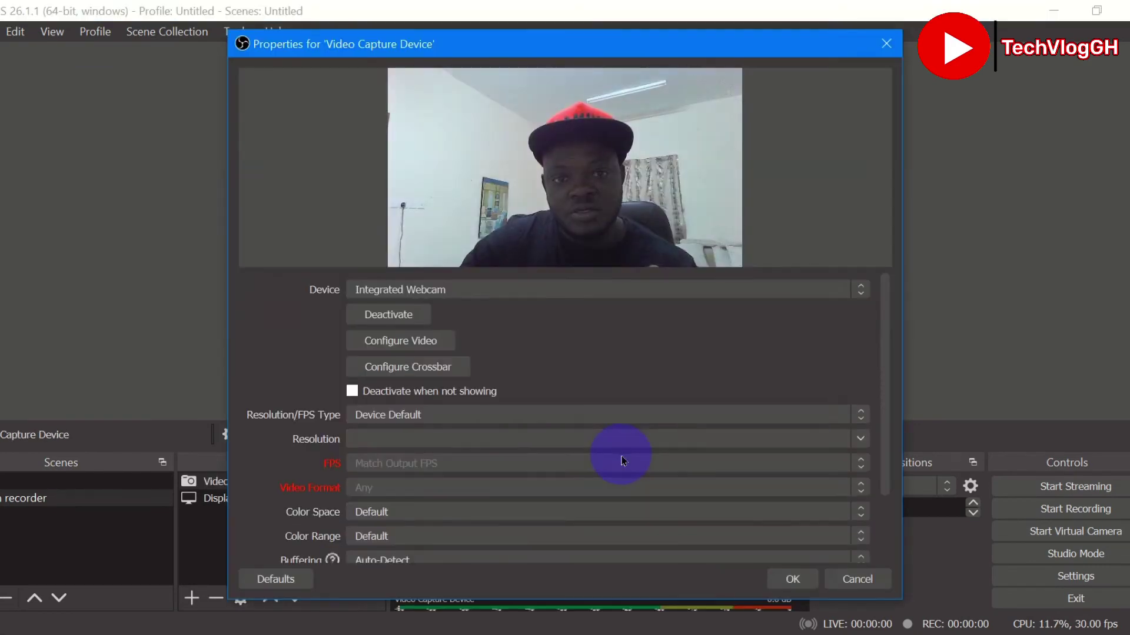
{"action": "left_click", "coordinate": [792, 582]}
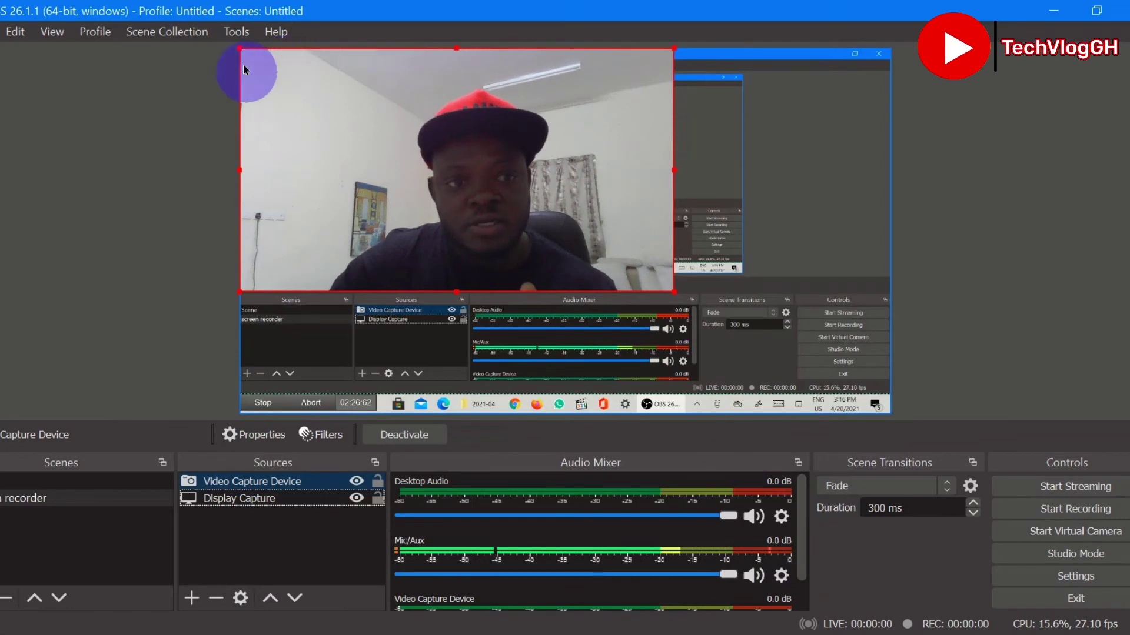
{"action": "left_click_drag", "start_coordinate": [239, 44], "coordinate": [769, 316]}
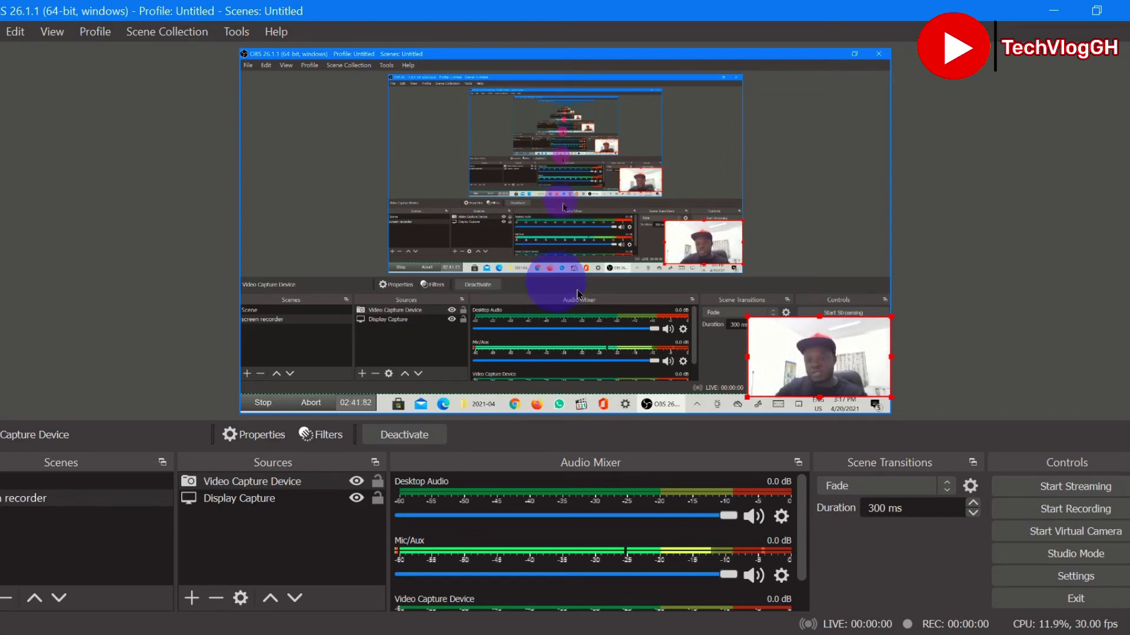
Start recording, and move the webcam overlay up the canvas and back to the lower-right corner
{"action": "left_click", "coordinate": [1088, 515]}
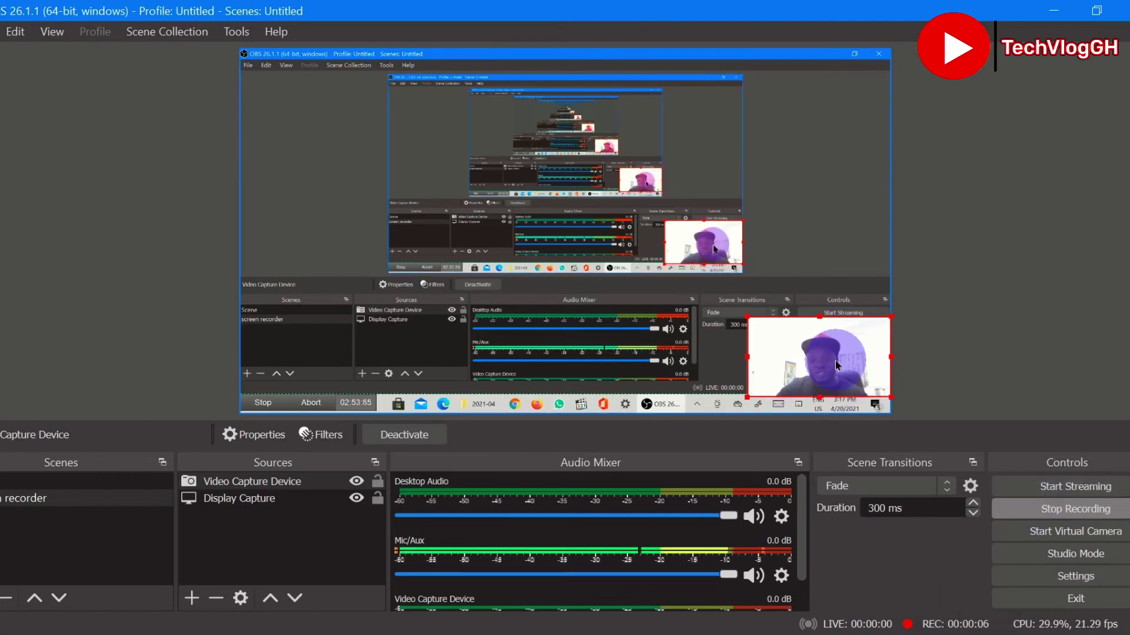
{"action": "left_click_drag", "start_coordinate": [838, 366], "coordinate": [800, 128]}
{"action": "left_click_drag", "start_coordinate": [824, 171], "coordinate": [815, 375]}
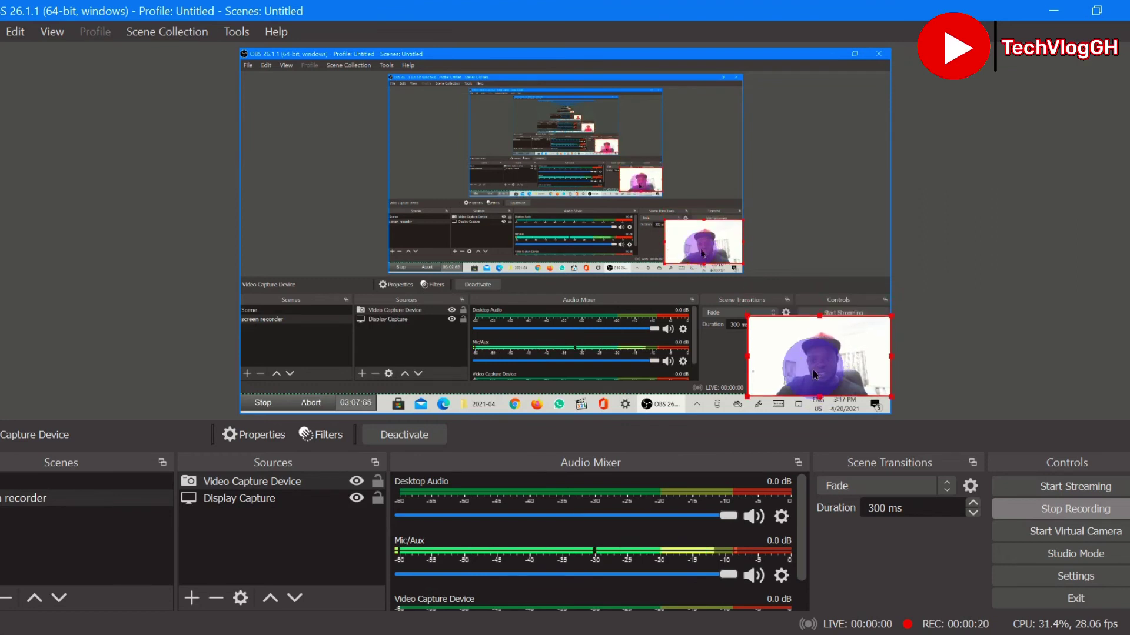
Switch to Chrome and back to OBS Studio while recording, and stop the recording
{"action": "left_click", "coordinate": [516, 406]}
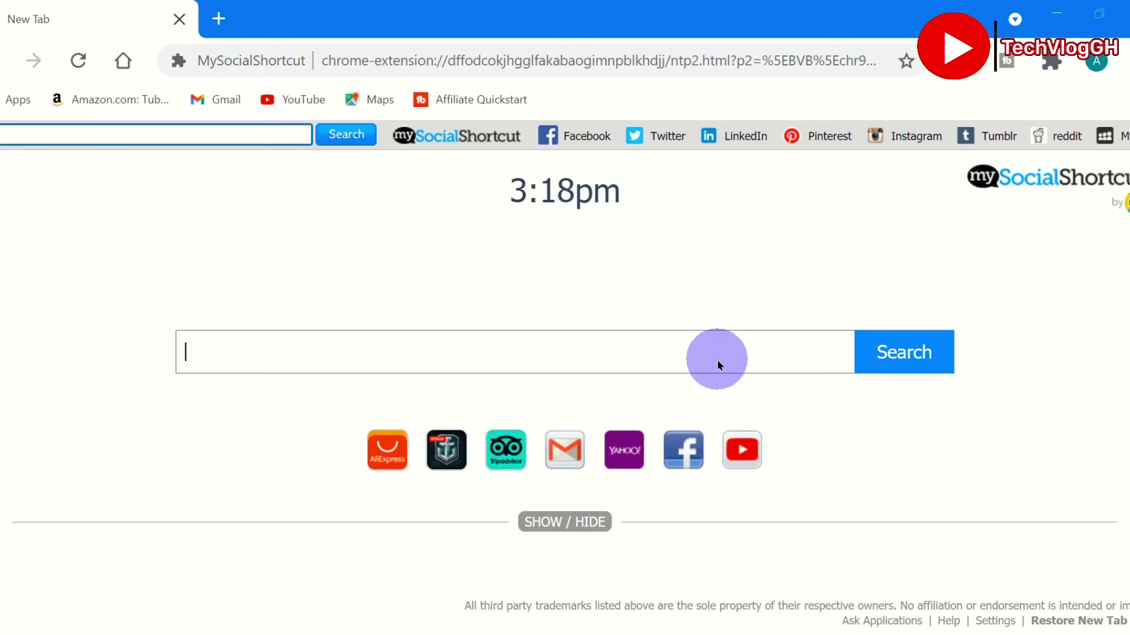
{"action": "key", "text": "alt+Tab"}
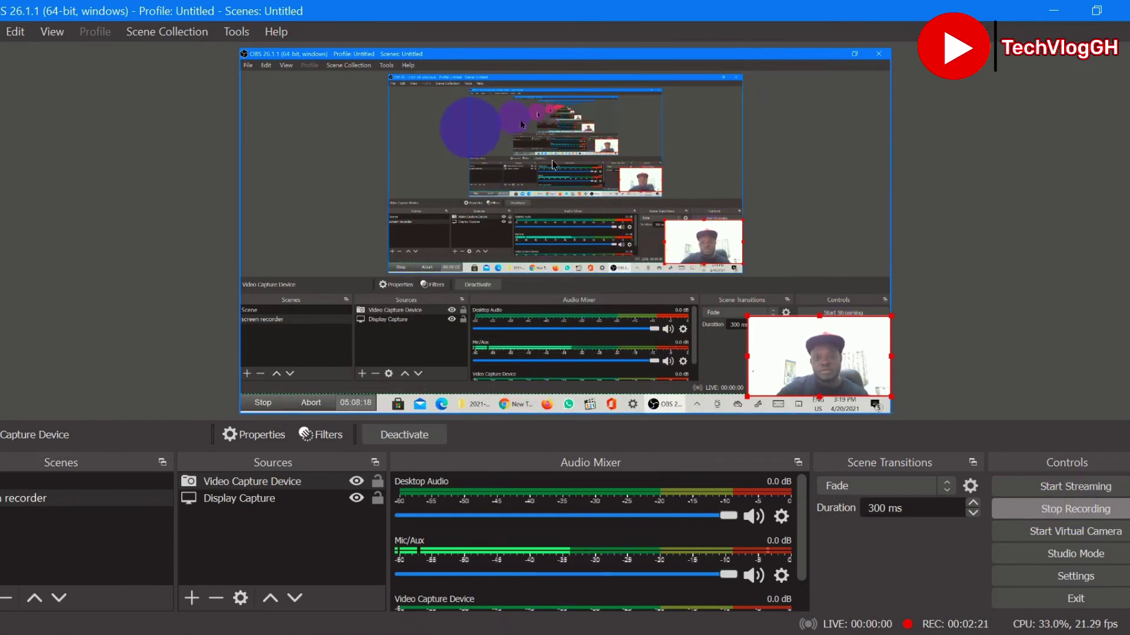
{"action": "left_click", "coordinate": [1038, 518]}
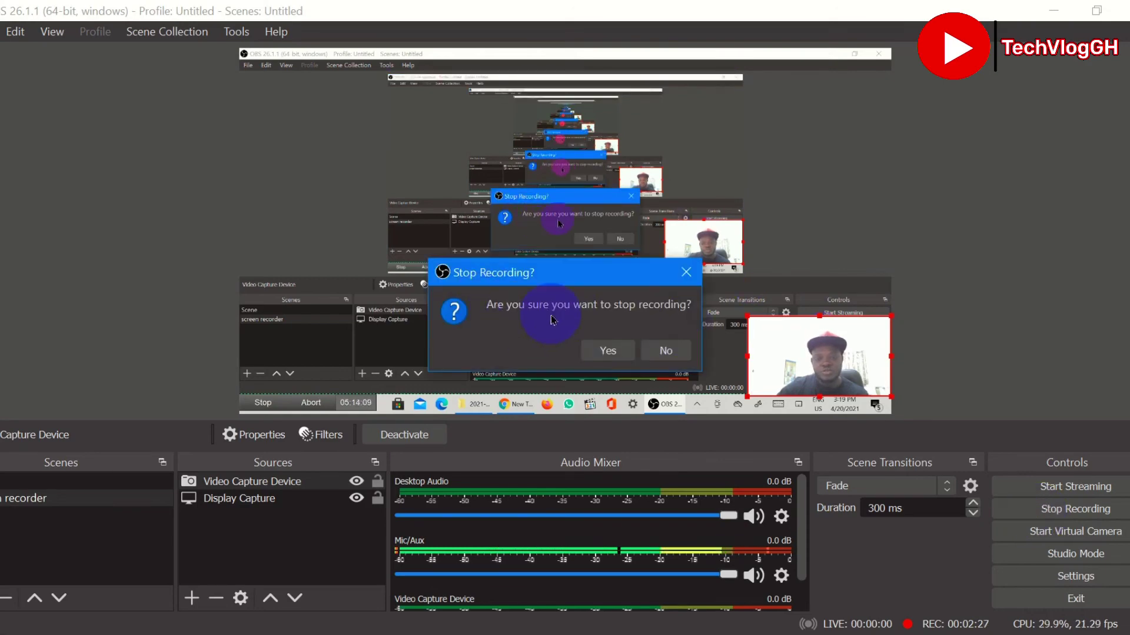
{"action": "left_click", "coordinate": [608, 351]}
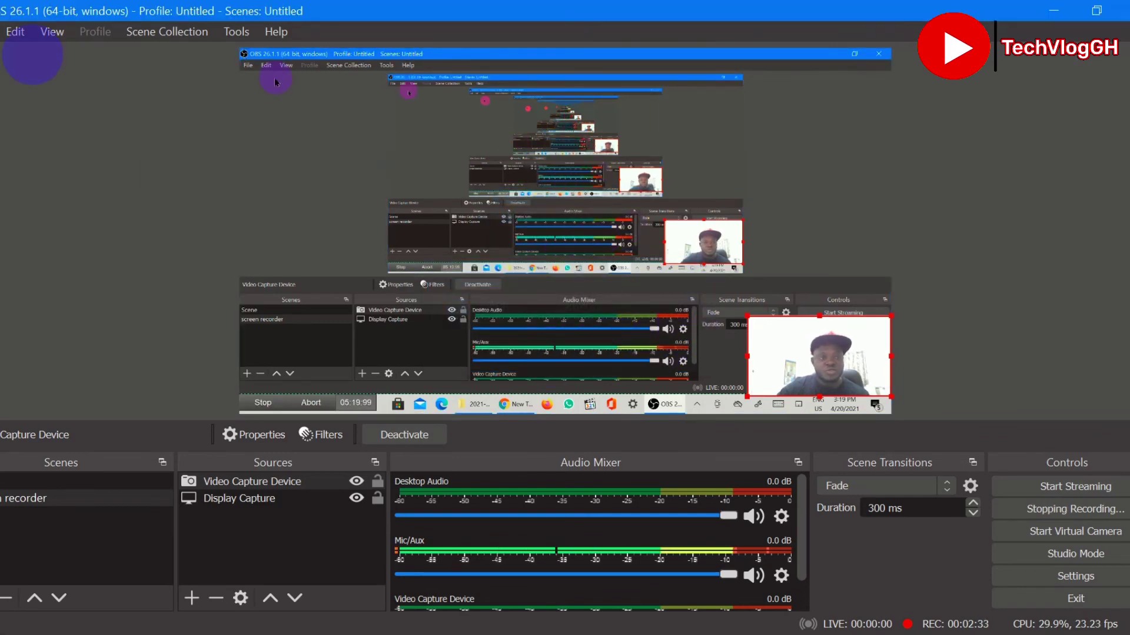
{"action": "left_click", "coordinate": [2, 31]}
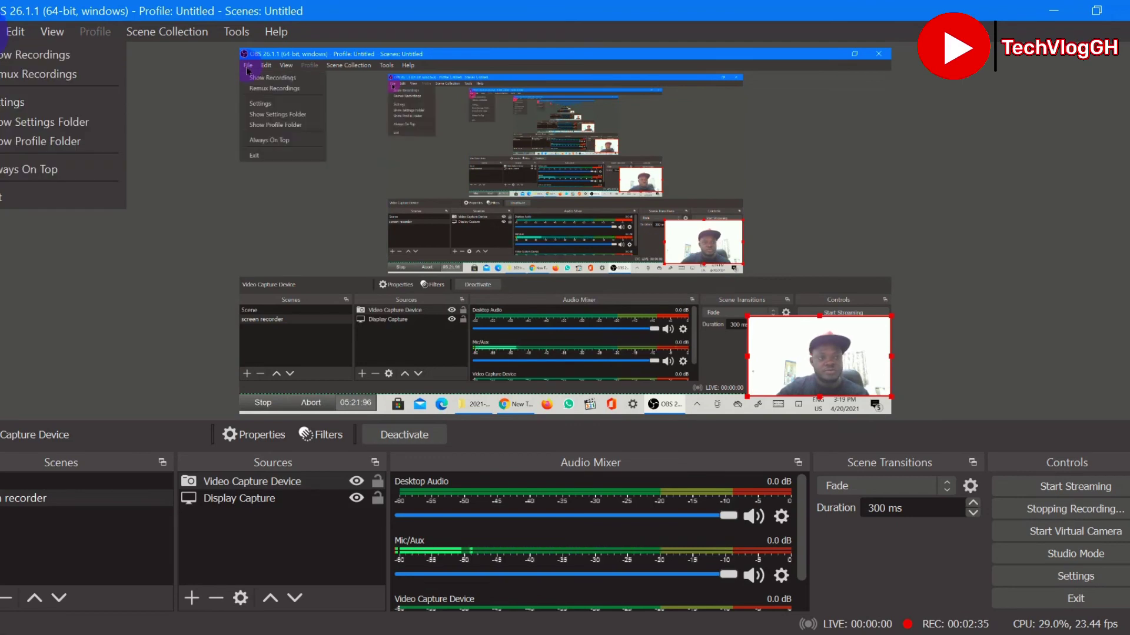
{"action": "left_click", "coordinate": [52, 56]}
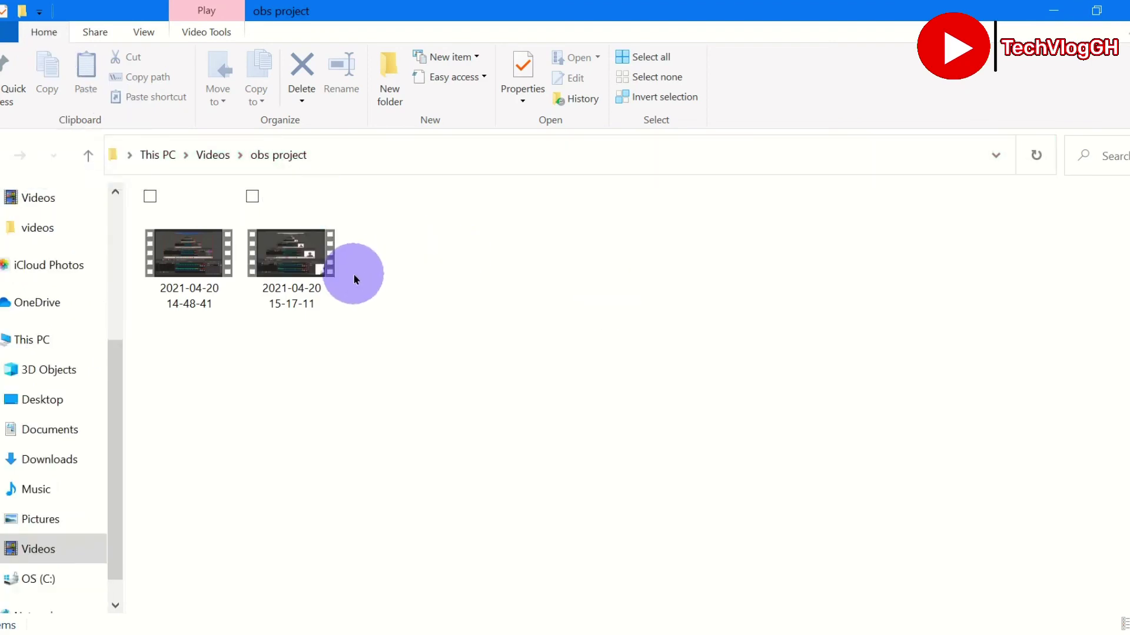
{"action": "left_click", "coordinate": [302, 270]}
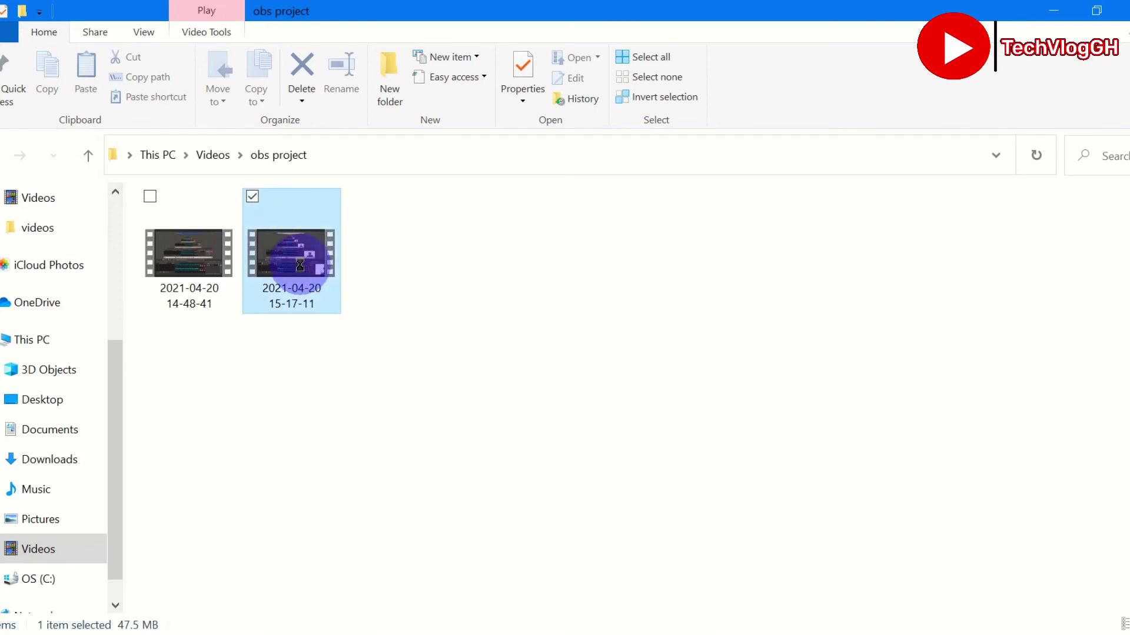
{"action": "double_click", "coordinate": [302, 270]}
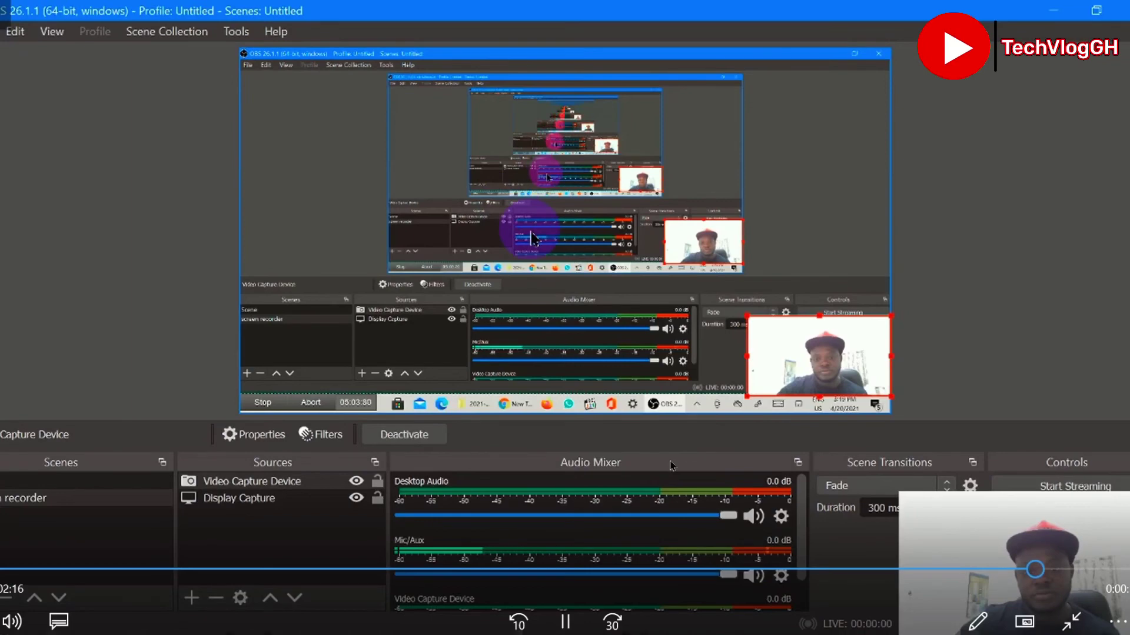
Skip back to an earlier point in the playing recording to review it, and pause the playback
{"action": "left_click", "coordinate": [859, 569]}
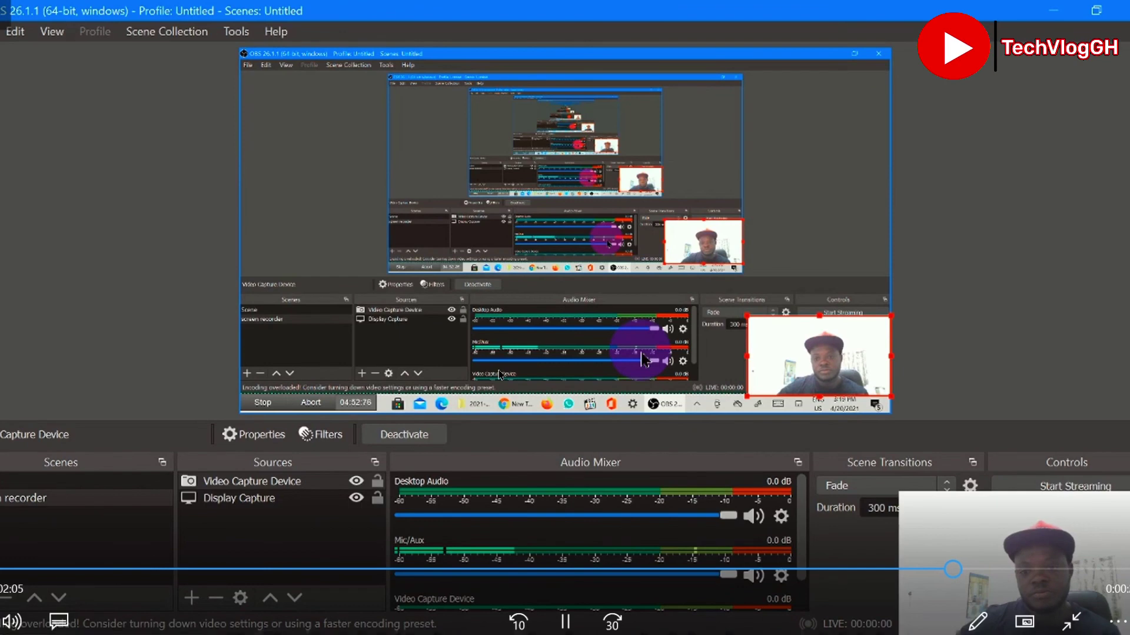
{"action": "left_click", "coordinate": [1044, 272]}
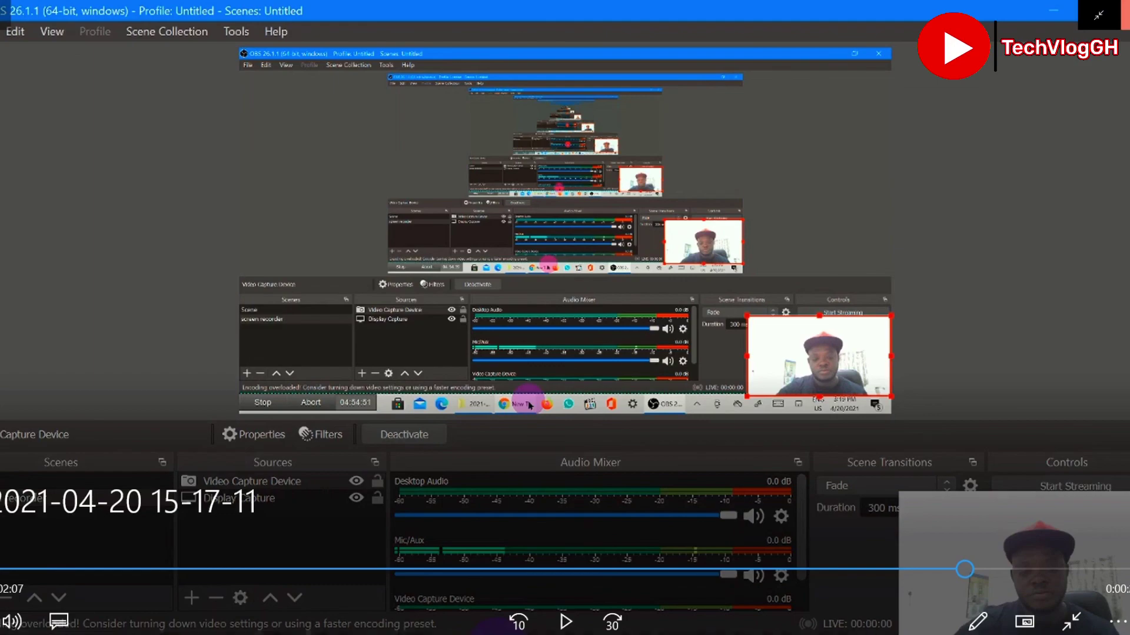
{"action": "left_click", "coordinate": [931, 433]}
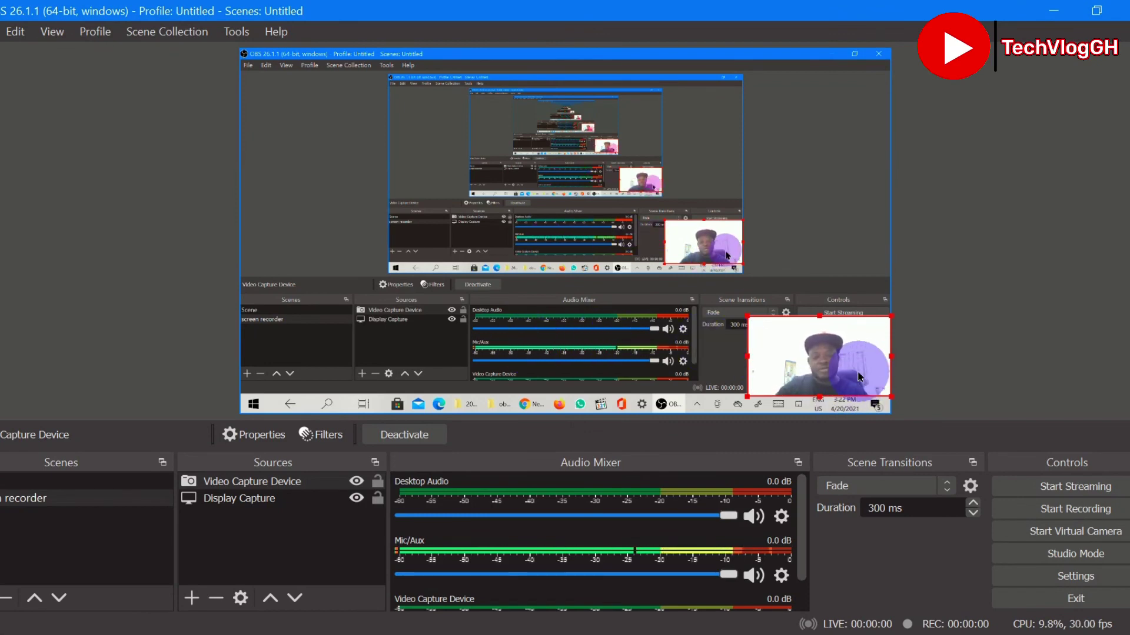
Remove the Video Capture Device source from the screen recorder scene, leaving only Display Capture
{"action": "left_click", "coordinate": [260, 502]}
{"action": "left_click", "coordinate": [273, 487]}
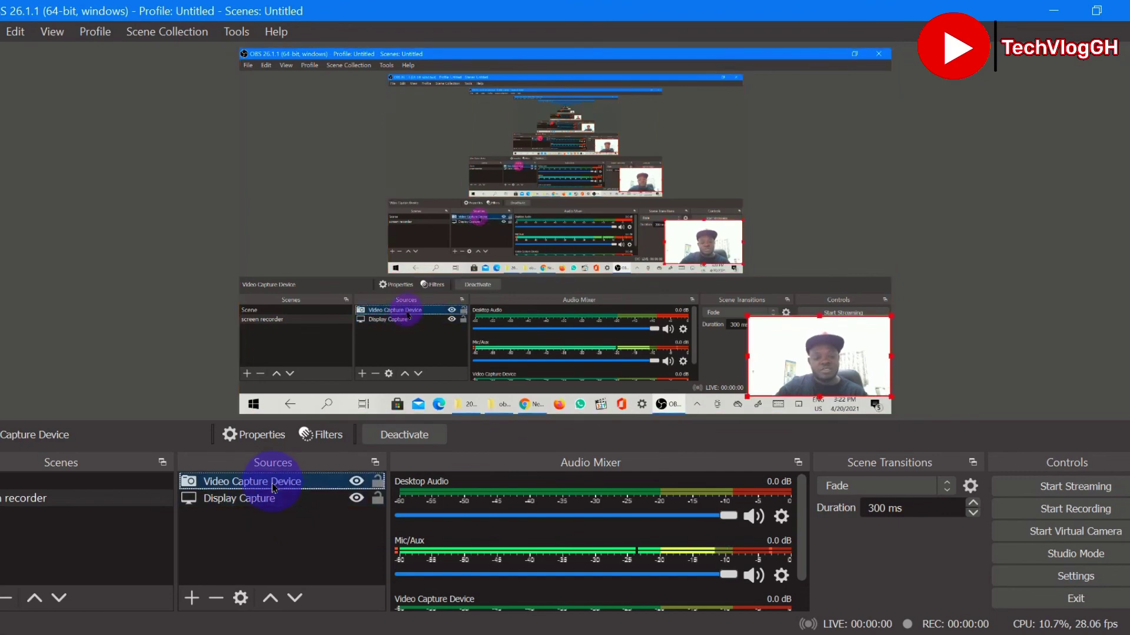
{"action": "left_click", "coordinate": [218, 599]}
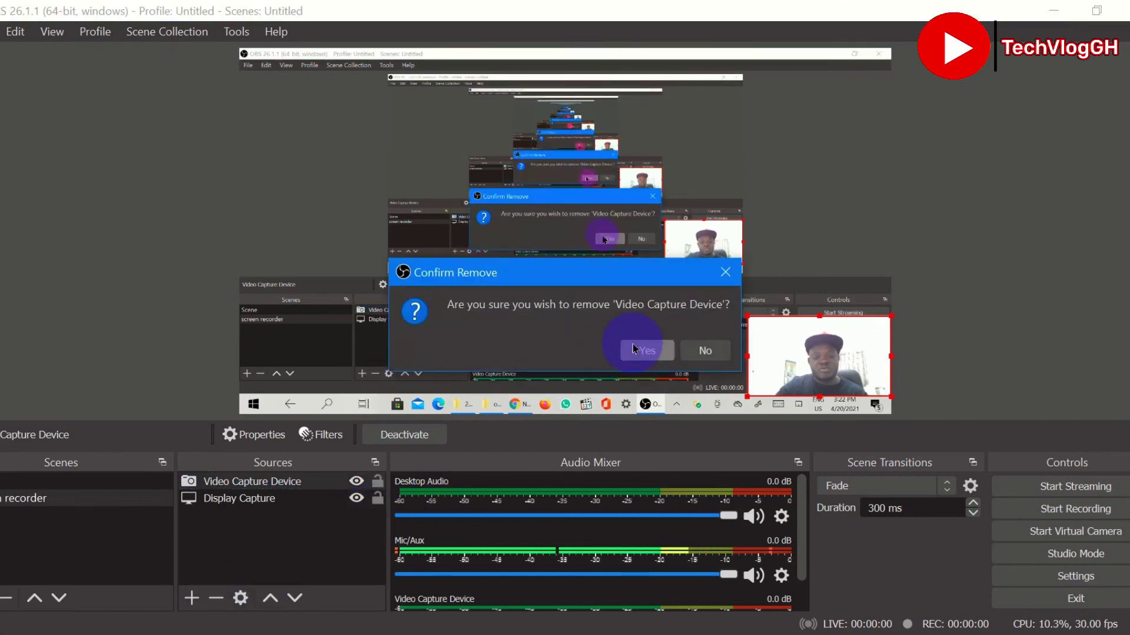
{"action": "left_click", "coordinate": [644, 351]}
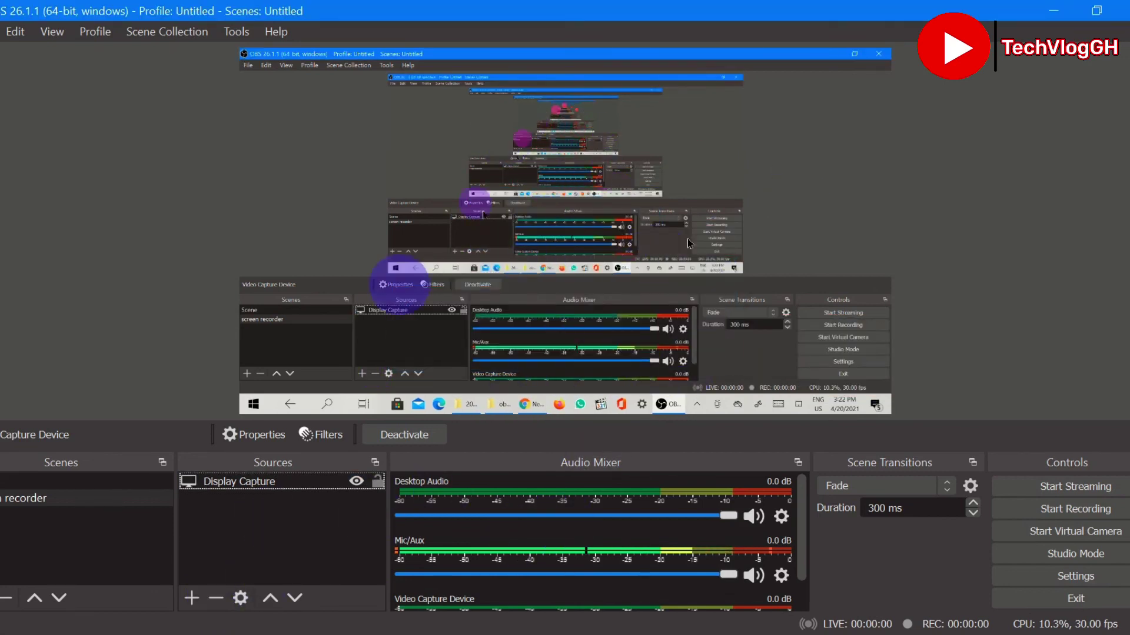